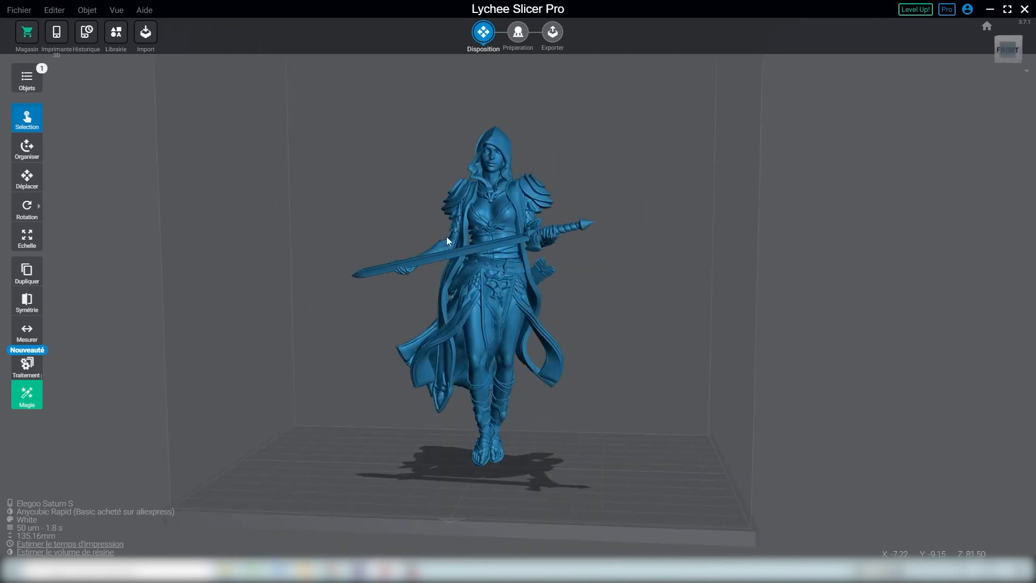
Select the hooded figurine on the build plate and switch to the Préparation stage for adding supports.
{"action": "left_click", "coordinate": [496, 147]}
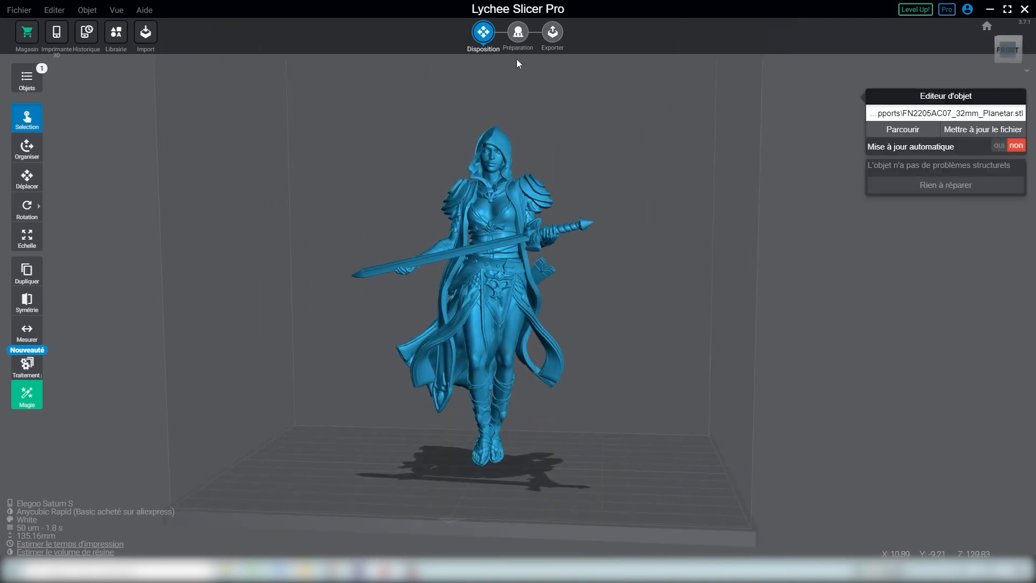
{"action": "left_click", "coordinate": [518, 32]}
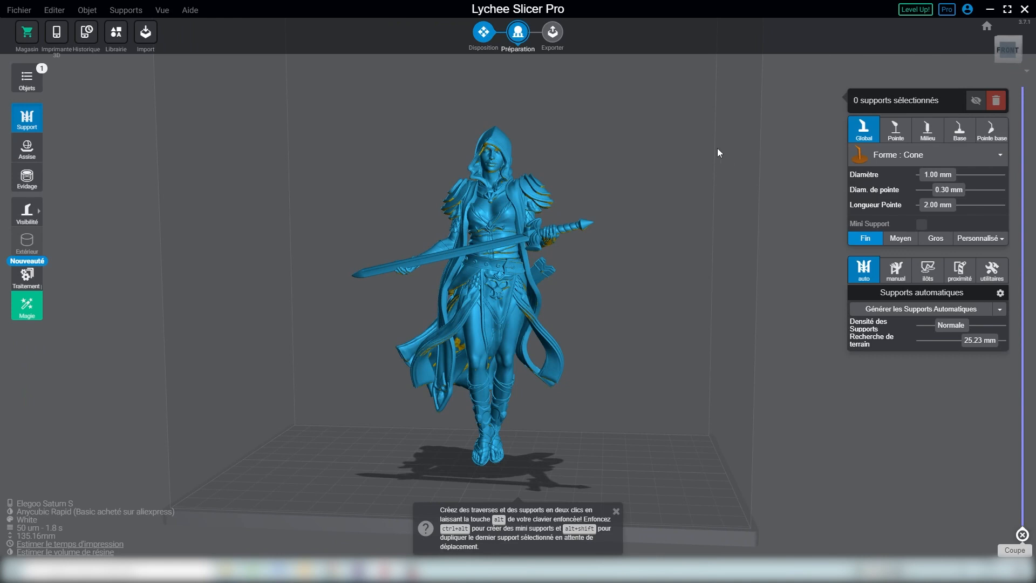
{"action": "left_click", "coordinate": [690, 157]}
{"action": "left_click", "coordinate": [496, 199]}
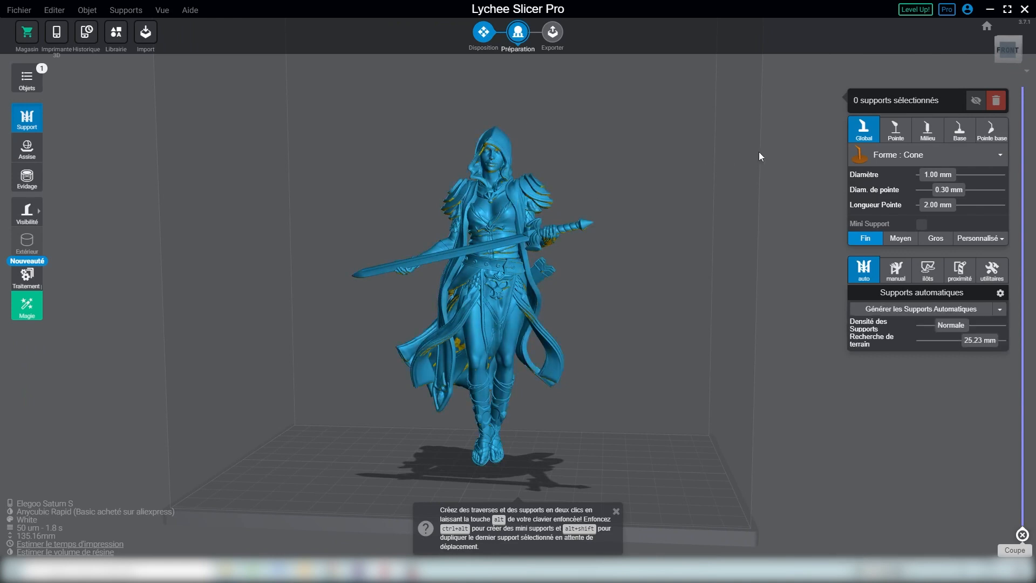
Try the Croix and Cube shapes for the supports and return the shape to Cone, dismissing the tip message.
{"action": "left_click", "coordinate": [913, 159]}
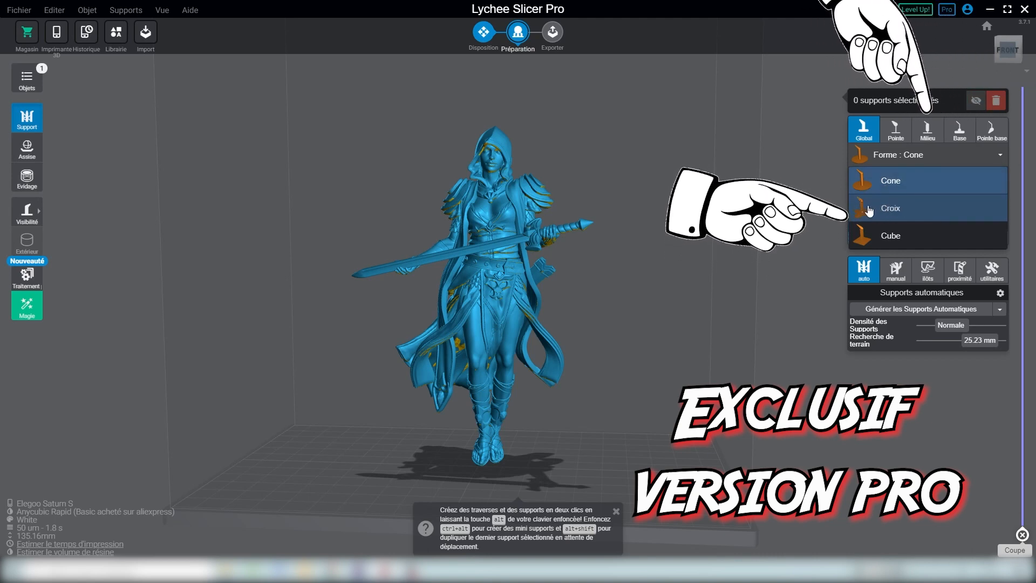
{"action": "left_click", "coordinate": [870, 209]}
{"action": "left_click", "coordinate": [898, 167]}
{"action": "left_click", "coordinate": [877, 236]}
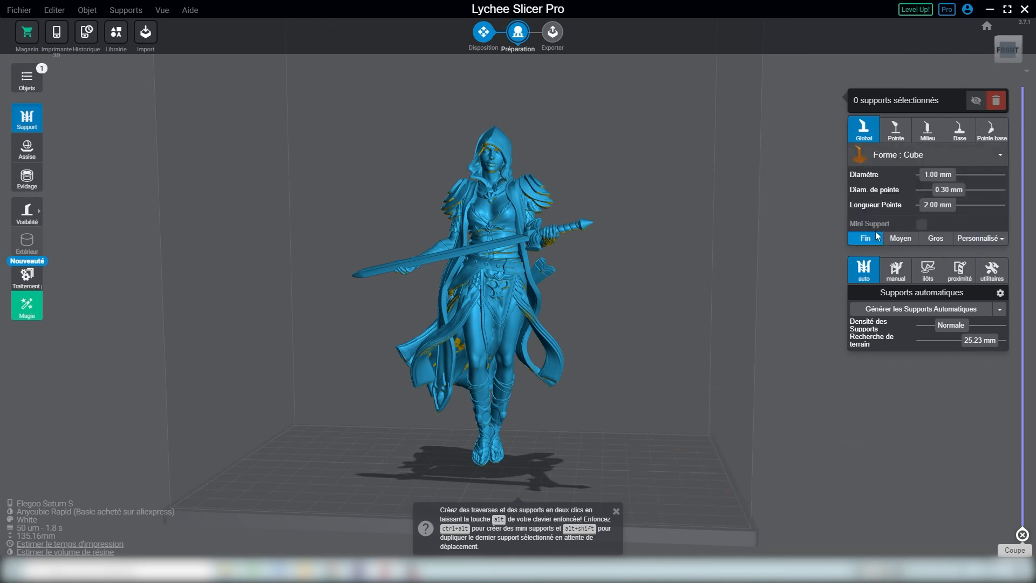
{"action": "left_click", "coordinate": [887, 166]}
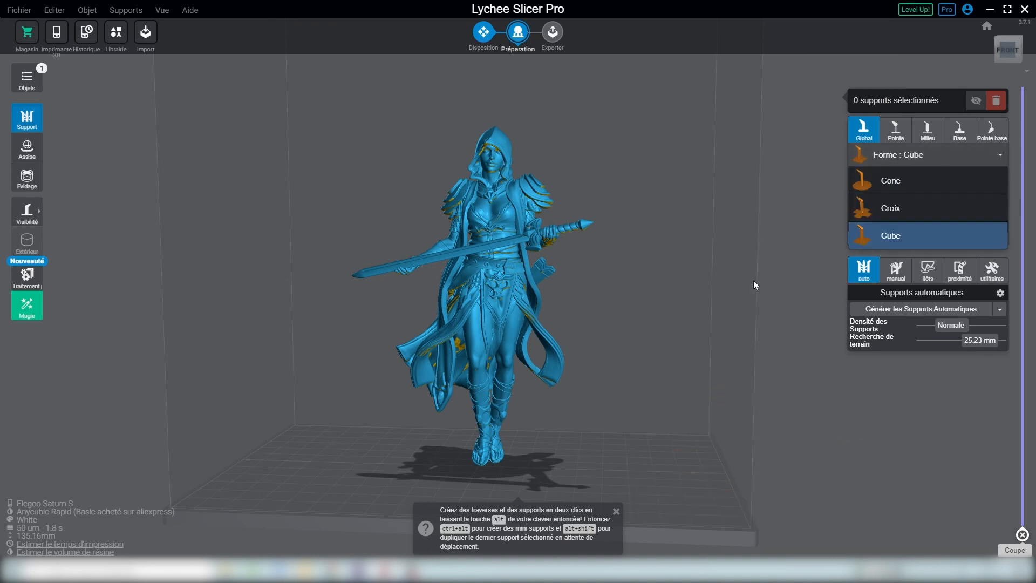
{"action": "left_click", "coordinate": [616, 510]}
{"action": "left_click", "coordinate": [869, 158]}
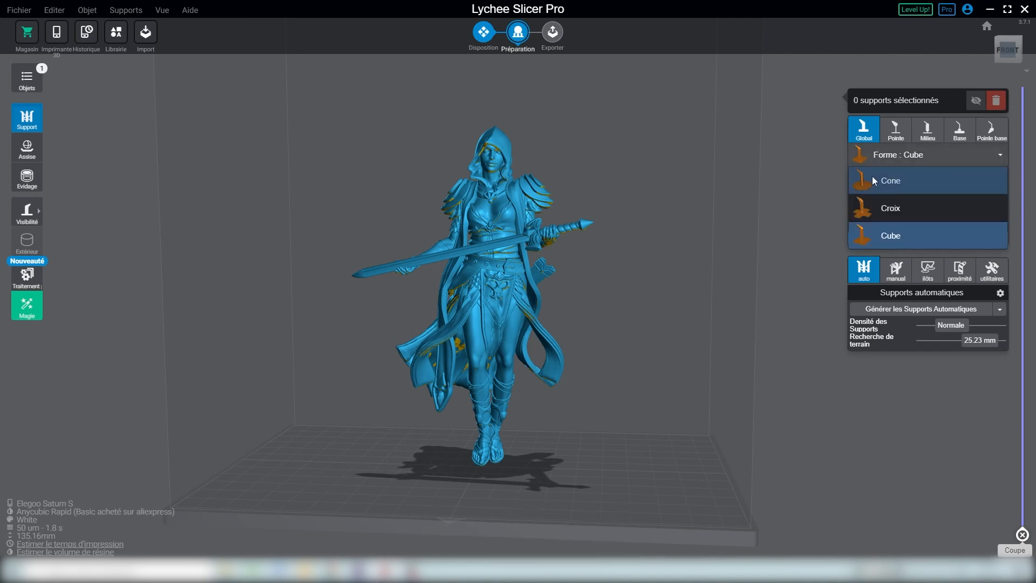
{"action": "left_click", "coordinate": [874, 180]}
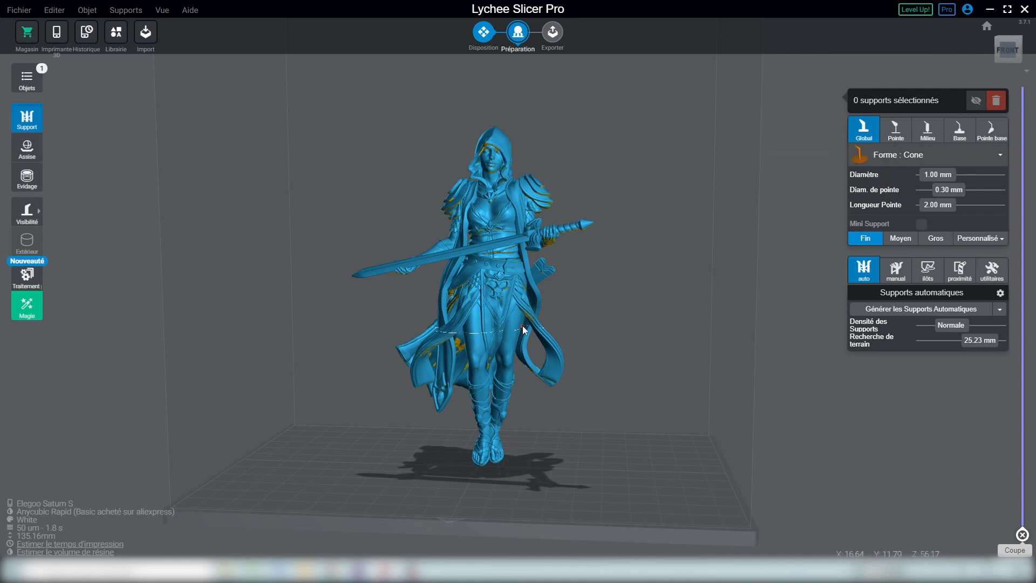
Choose the Gros support preset and place a support on the front of the figurine's thigh on the sword-hilt side.
{"action": "left_click", "coordinate": [936, 239]}
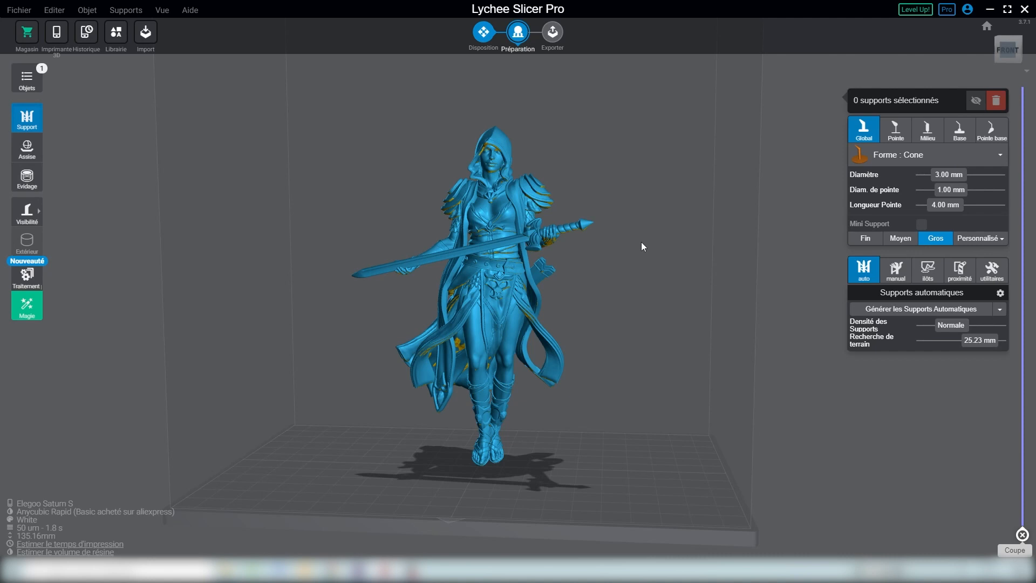
{"action": "left_click", "coordinate": [518, 327]}
{"action": "mouse_move", "coordinate": [614, 426]}
{"action": "left_mouse_down"}
{"action": "mouse_move", "coordinate": [662, 428]}
{"action": "mouse_move", "coordinate": [618, 429]}
{"action": "left_mouse_up"}
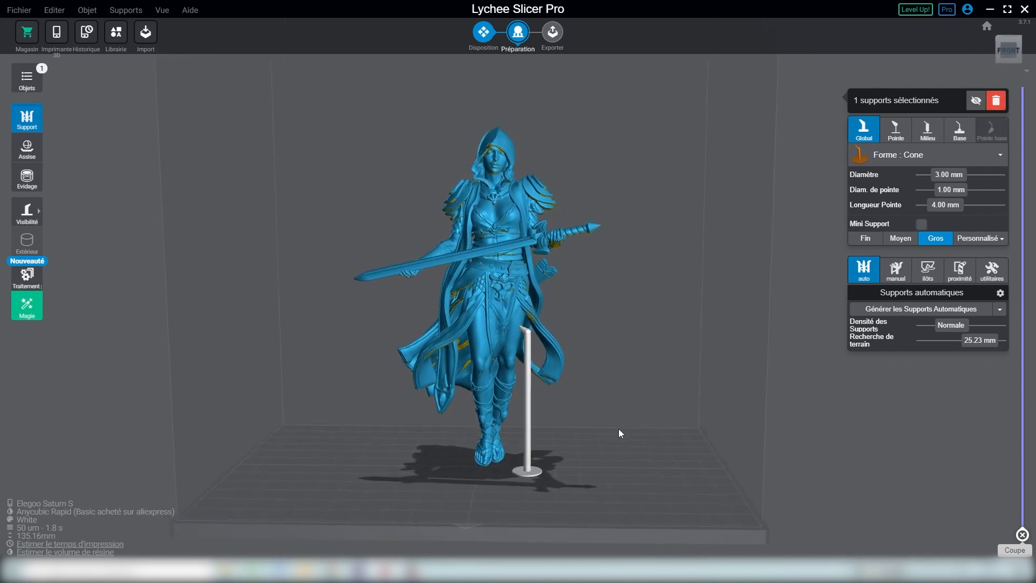
Set the placed support's diameter to 2.19 mm, tip diameter to 0.45 mm and tip length to 5.59 mm.
{"action": "left_click_drag", "start_coordinate": [949, 174], "coordinate": [940, 180]}
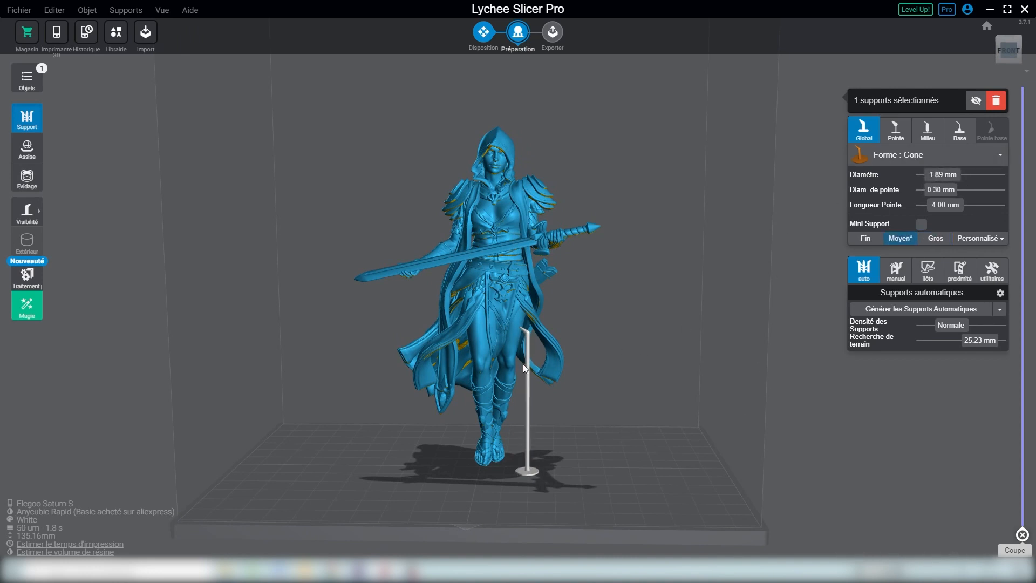
{"action": "left_click_drag", "start_coordinate": [942, 190], "coordinate": [955, 191]}
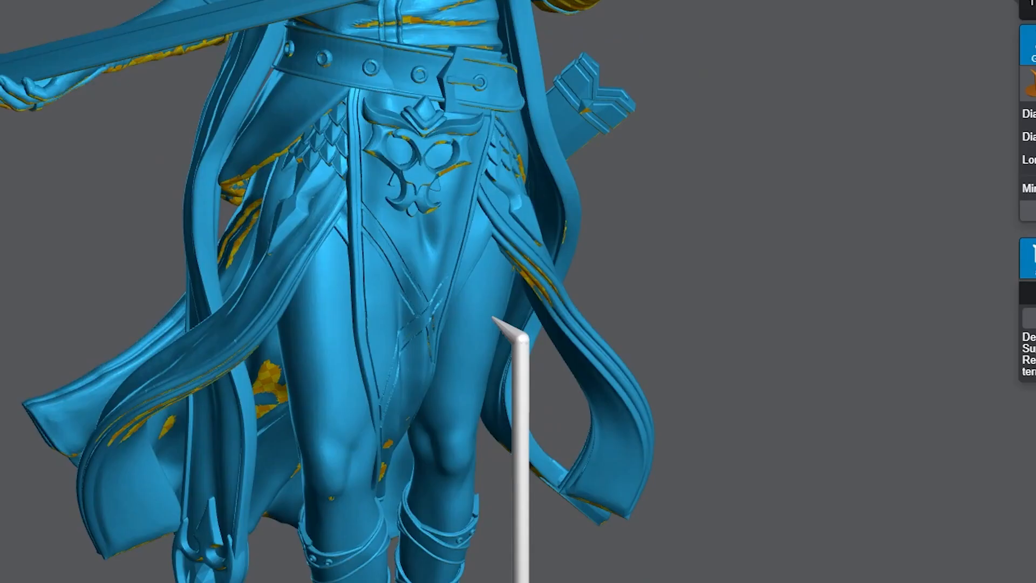
{"action": "left_click_drag", "start_coordinate": [941, 179], "coordinate": [944, 181]}
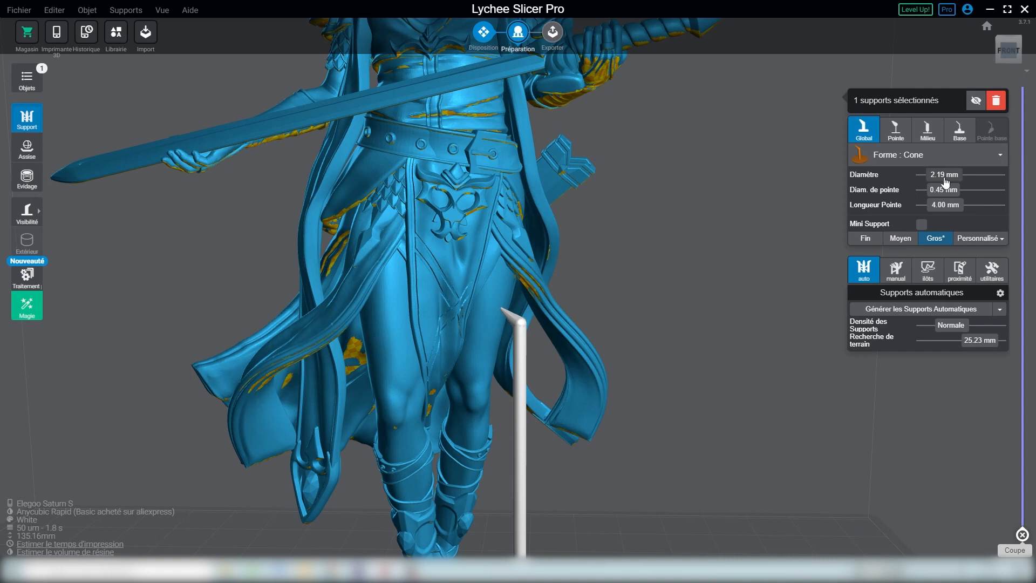
{"action": "mouse_move", "coordinate": [946, 206]}
{"action": "left_mouse_down"}
{"action": "mouse_move", "coordinate": [959, 208]}
{"action": "mouse_move", "coordinate": [938, 207]}
{"action": "left_mouse_up"}
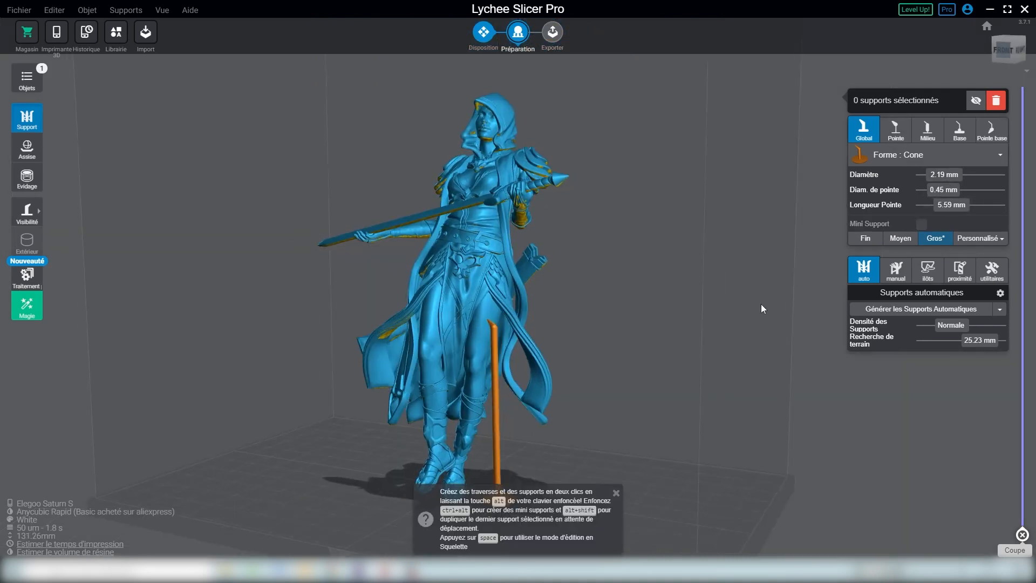
Set the support's middle section to an upper diameter of 1.24 mm and a lower diameter of 2.17 mm.
{"action": "right_click_drag", "start_coordinate": [761, 303], "coordinate": [779, 313]}
{"action": "right_click_drag", "start_coordinate": [649, 352], "coordinate": [621, 418]}
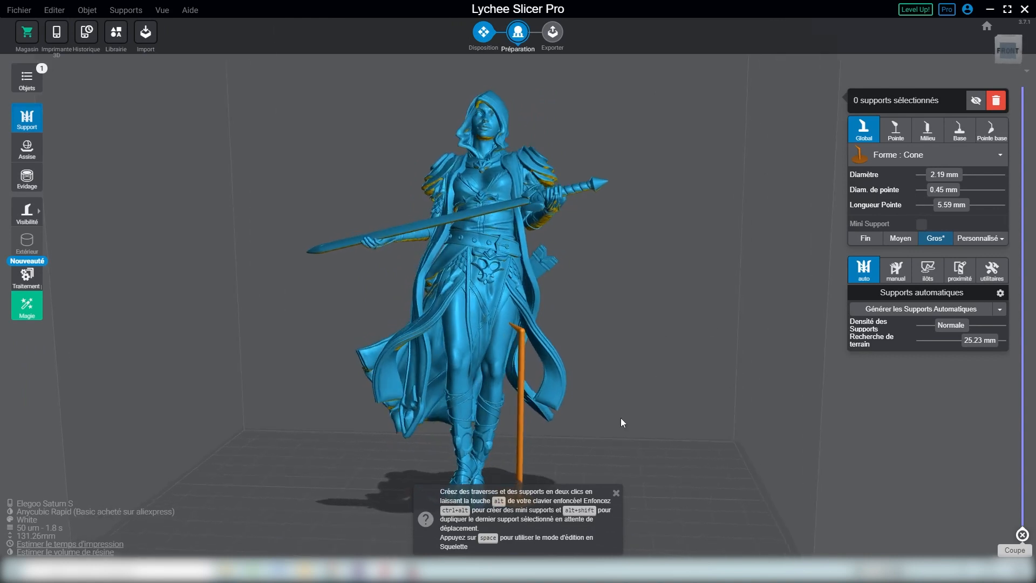
{"action": "left_click", "coordinate": [616, 495]}
{"action": "left_click", "coordinate": [928, 129]}
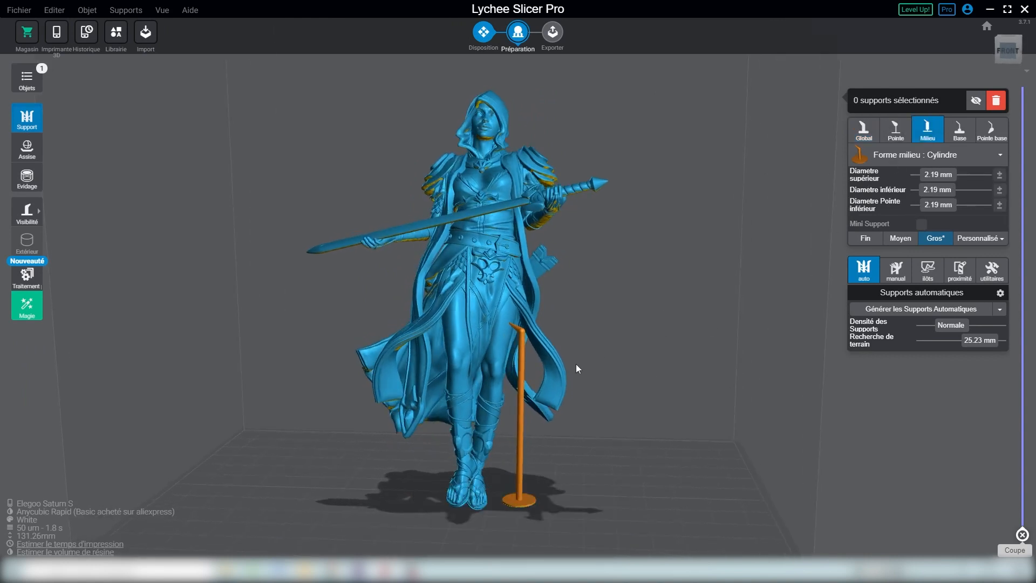
{"action": "left_click_drag", "start_coordinate": [934, 190], "coordinate": [945, 190]}
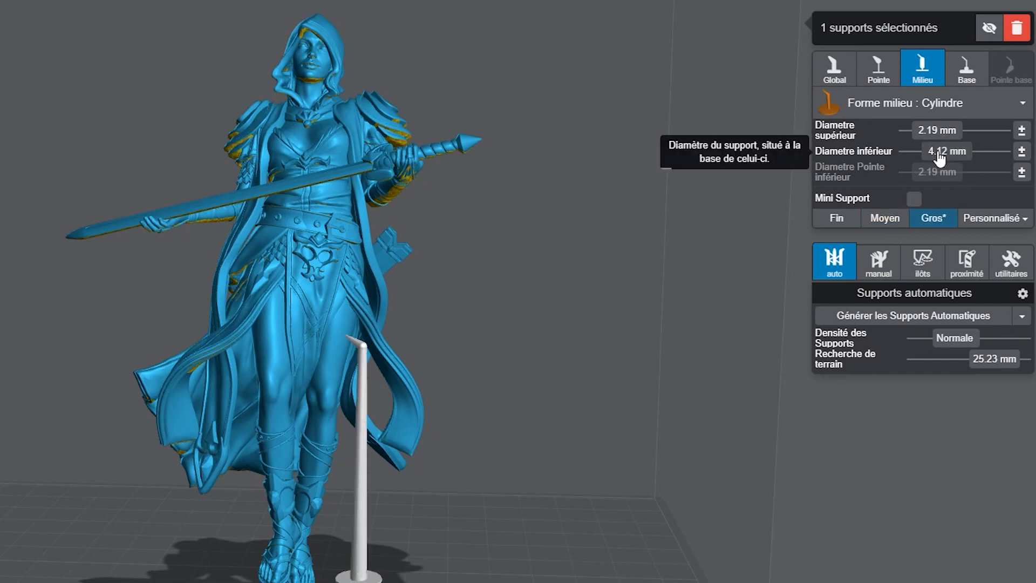
{"action": "mouse_move", "coordinate": [938, 154]}
{"action": "left_mouse_down"}
{"action": "mouse_move", "coordinate": [939, 131]}
{"action": "mouse_move", "coordinate": [925, 139]}
{"action": "mouse_move", "coordinate": [933, 159]}
{"action": "left_mouse_up"}
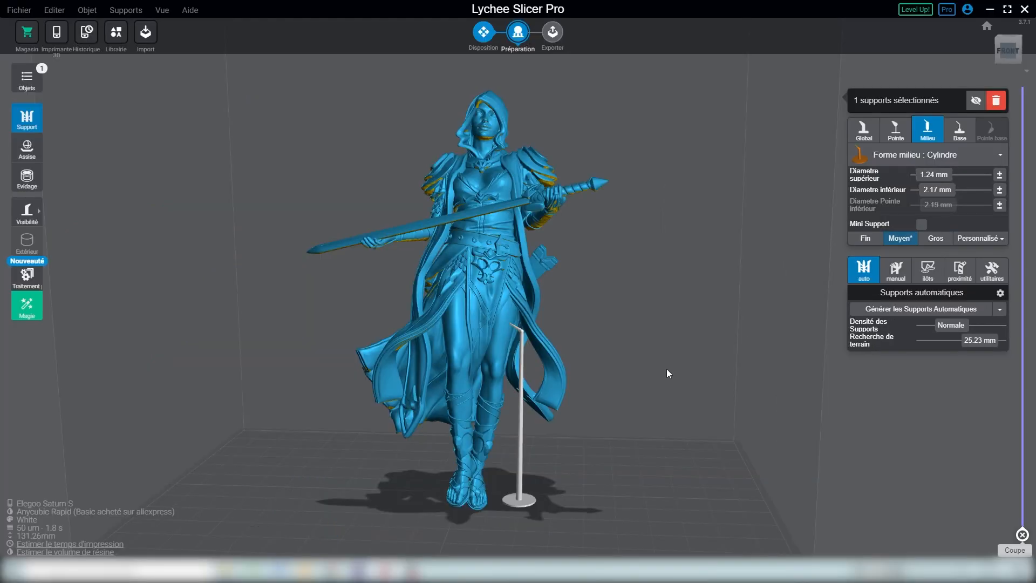
Set the support base's angle factor to 10.09° and its cone joint (Raccord en cone) to 2.00 mm.
{"action": "mouse_move", "coordinate": [623, 386]}
{"action": "left_mouse_down"}
{"action": "mouse_move", "coordinate": [682, 386]}
{"action": "mouse_move", "coordinate": [633, 396]}
{"action": "left_mouse_up"}
{"action": "scroll", "coordinate": [612, 398], "scroll_direction": "up", "scroll_amount": 5}
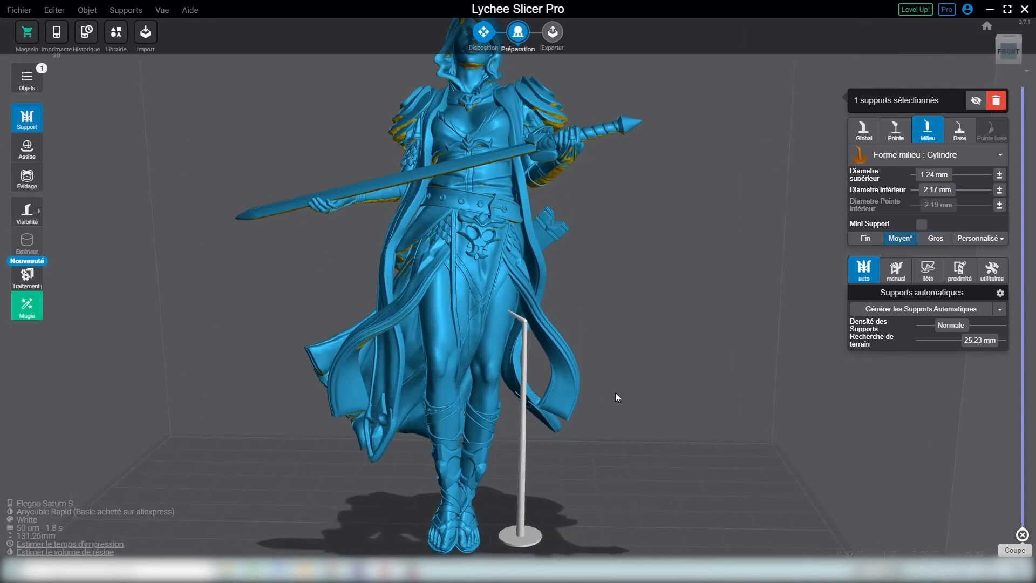
{"action": "left_click", "coordinate": [964, 139]}
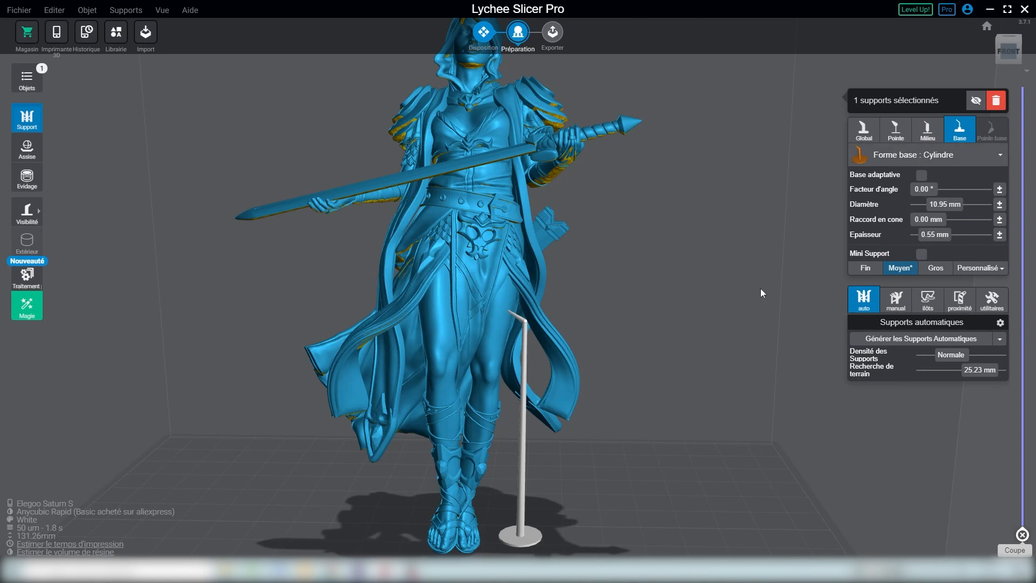
{"action": "right_click_drag", "start_coordinate": [599, 496], "coordinate": [610, 373]}
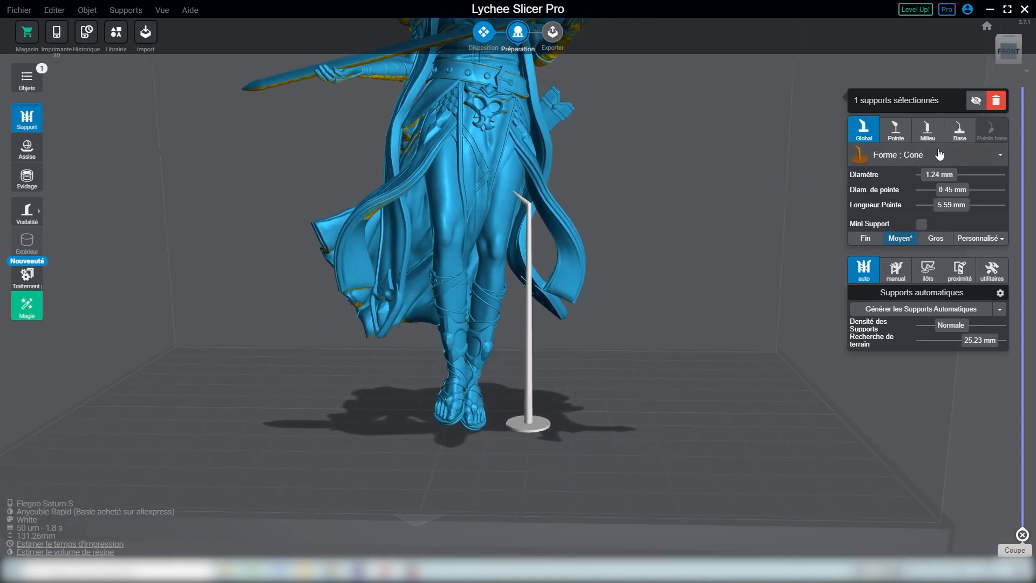
{"action": "left_click", "coordinate": [958, 133]}
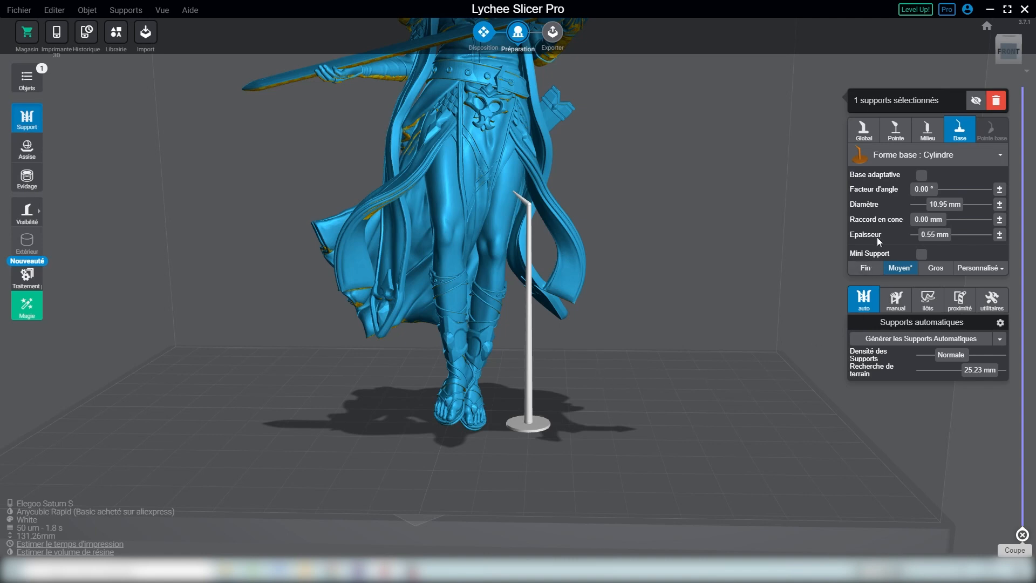
{"action": "left_click_drag", "start_coordinate": [927, 194], "coordinate": [936, 220]}
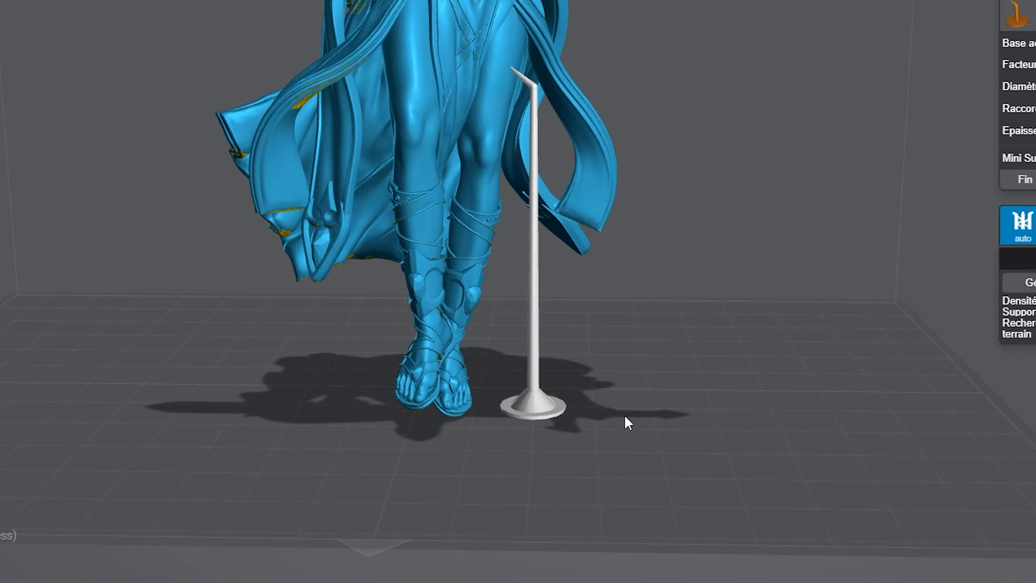
{"action": "scroll", "coordinate": [669, 359], "scroll_direction": "down", "scroll_amount": 3}
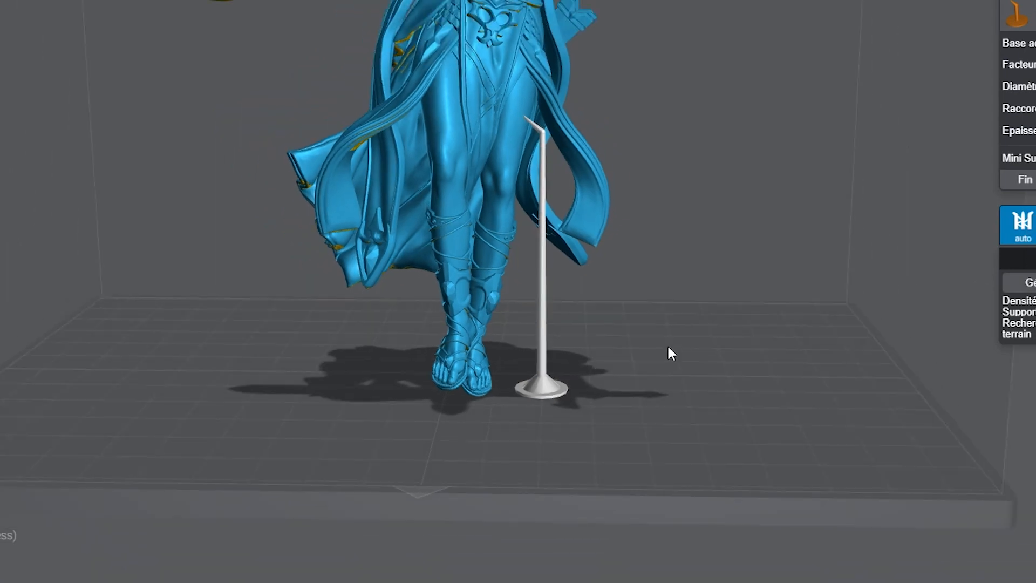
{"action": "scroll", "coordinate": [670, 327], "scroll_direction": "up", "scroll_amount": 1}
{"action": "right_click_drag", "start_coordinate": [689, 308], "coordinate": [636, 364]}
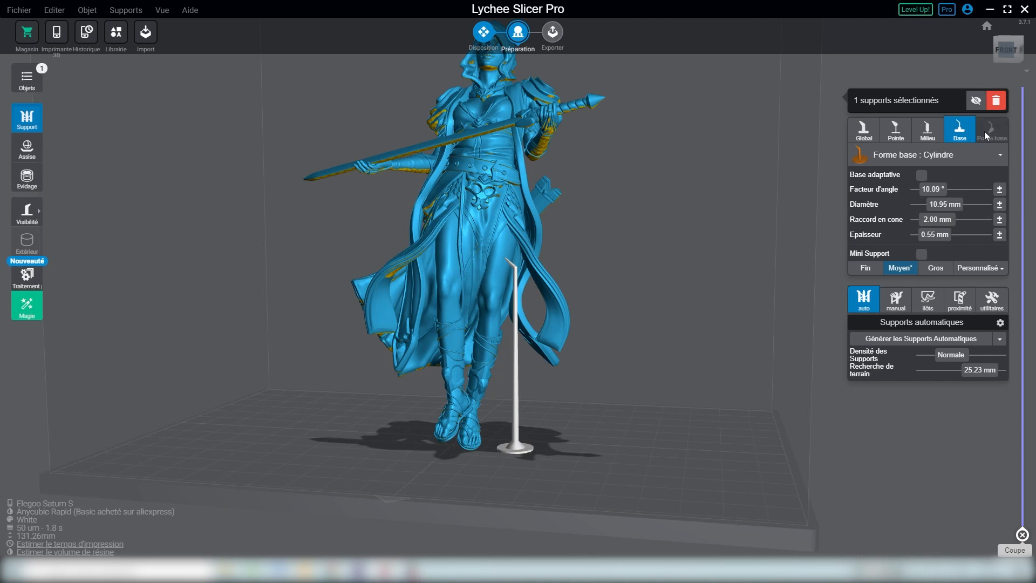
Change the selected support's global shape to Croix and place a second support on the figurine's other knee.
{"action": "left_click", "coordinate": [864, 131]}
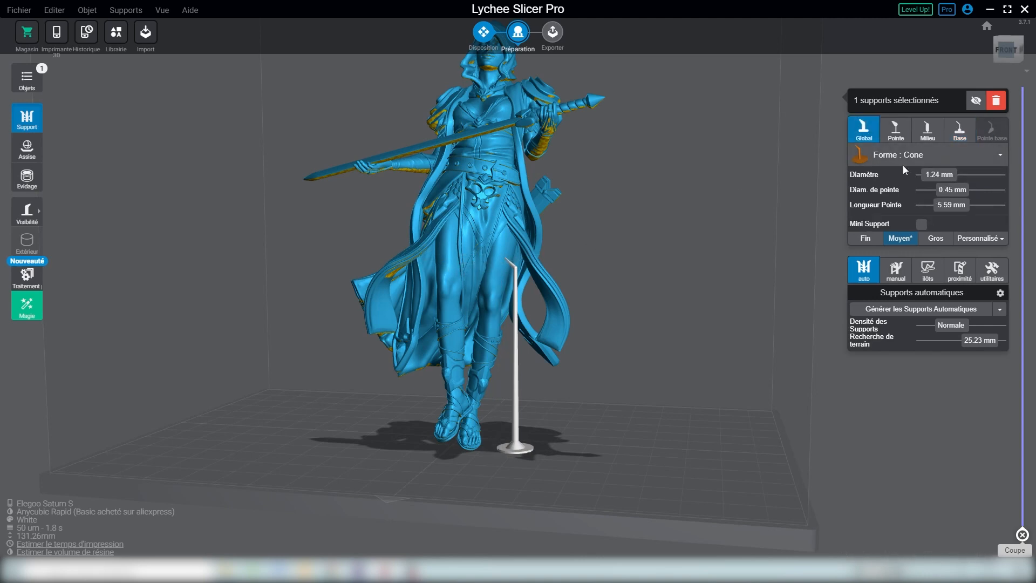
{"action": "left_click", "coordinate": [912, 157]}
{"action": "left_click", "coordinate": [891, 216]}
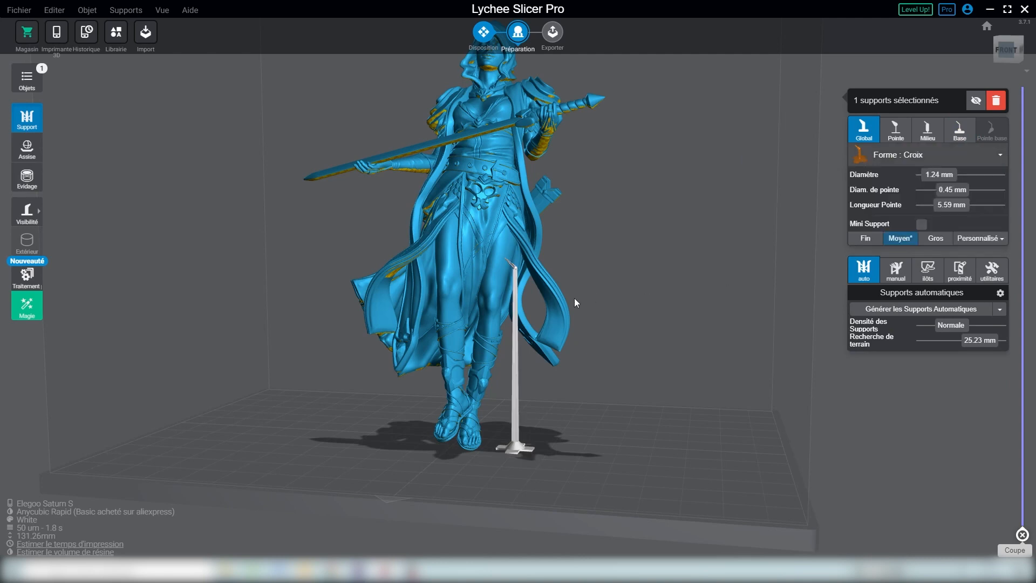
{"action": "left_click", "coordinate": [445, 294]}
Examine the two cross-shaped supports from the side and front, from their tips down to their bases.
{"action": "right_click_drag", "start_coordinate": [559, 388], "coordinate": [415, 391]}
{"action": "scroll", "coordinate": [427, 334], "scroll_direction": "up", "scroll_amount": 5}
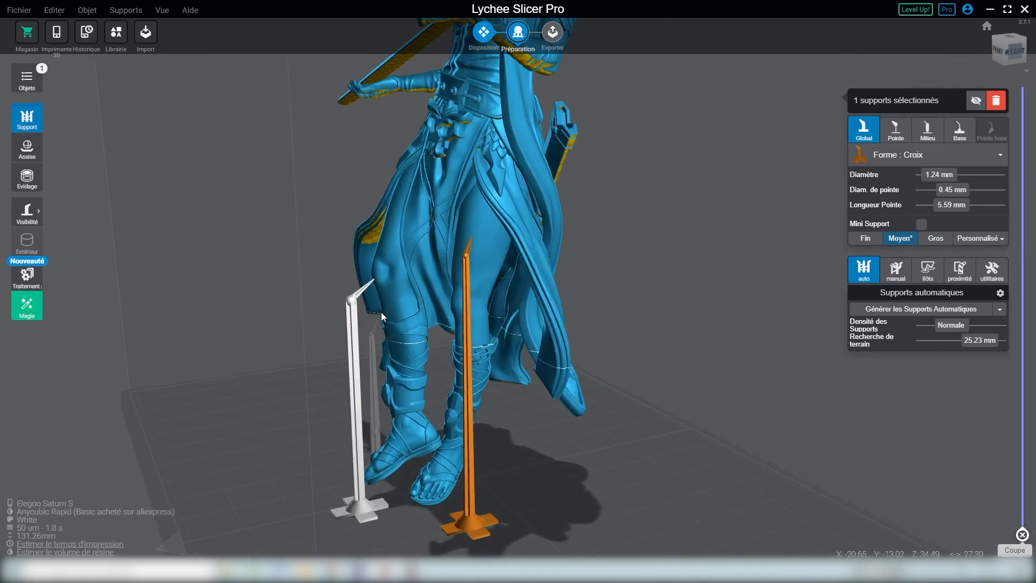
{"action": "scroll", "coordinate": [378, 314], "scroll_direction": "up", "scroll_amount": 6}
{"action": "right_click_drag", "start_coordinate": [234, 306], "coordinate": [427, 243]}
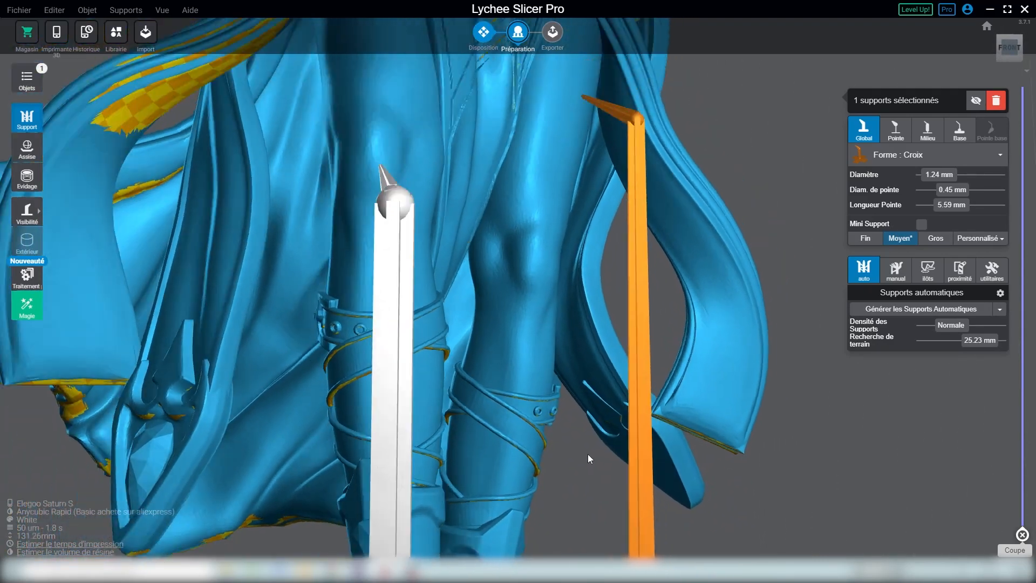
{"action": "scroll", "coordinate": [588, 455], "scroll_direction": "down", "scroll_amount": 5}
{"action": "scroll", "coordinate": [581, 447], "scroll_direction": "down", "scroll_amount": 4}
{"action": "middle_click_drag", "start_coordinate": [674, 453], "coordinate": [658, 390]}
{"action": "right_click_drag", "start_coordinate": [657, 390], "coordinate": [645, 445]}
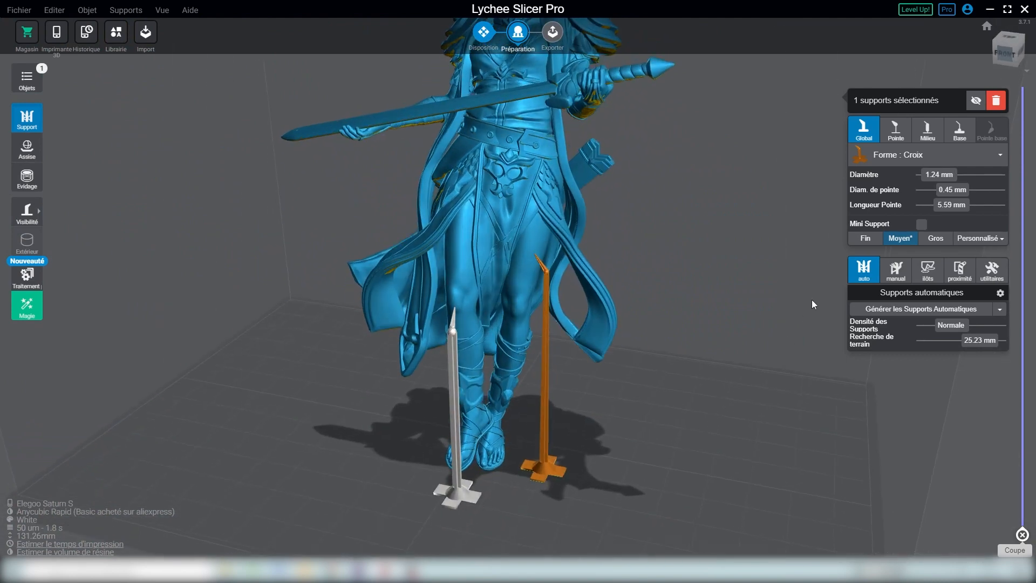
Deselect the supports, set the shape to Cube and place a third support on the thigh beside the first one.
{"action": "left_click", "coordinate": [836, 196]}
{"action": "left_click", "coordinate": [911, 159]}
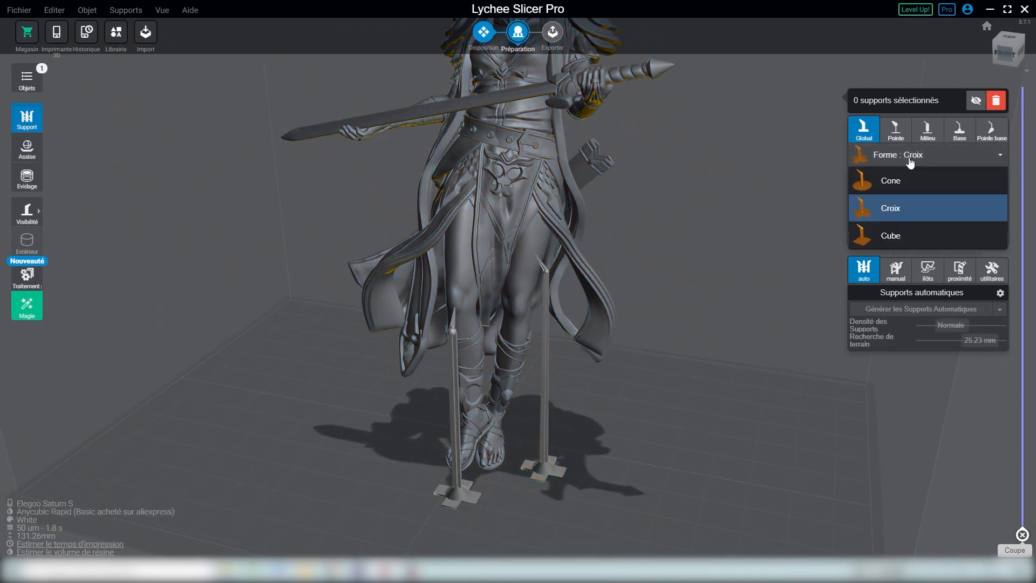
{"action": "left_click", "coordinate": [898, 242]}
{"action": "left_click", "coordinate": [528, 243]}
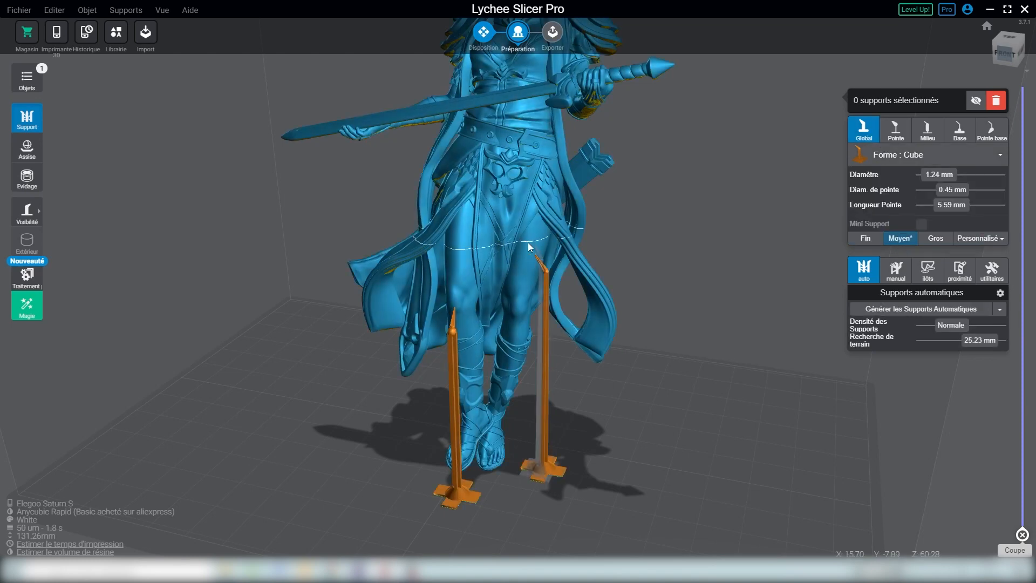
{"action": "left_click", "coordinate": [527, 249]}
Compare the cube-shaped support with the neighbouring cross-shaped support from several angles and distances.
{"action": "right_click_drag", "start_coordinate": [650, 369], "coordinate": [730, 491]}
{"action": "right_click_drag", "start_coordinate": [662, 365], "coordinate": [615, 321]}
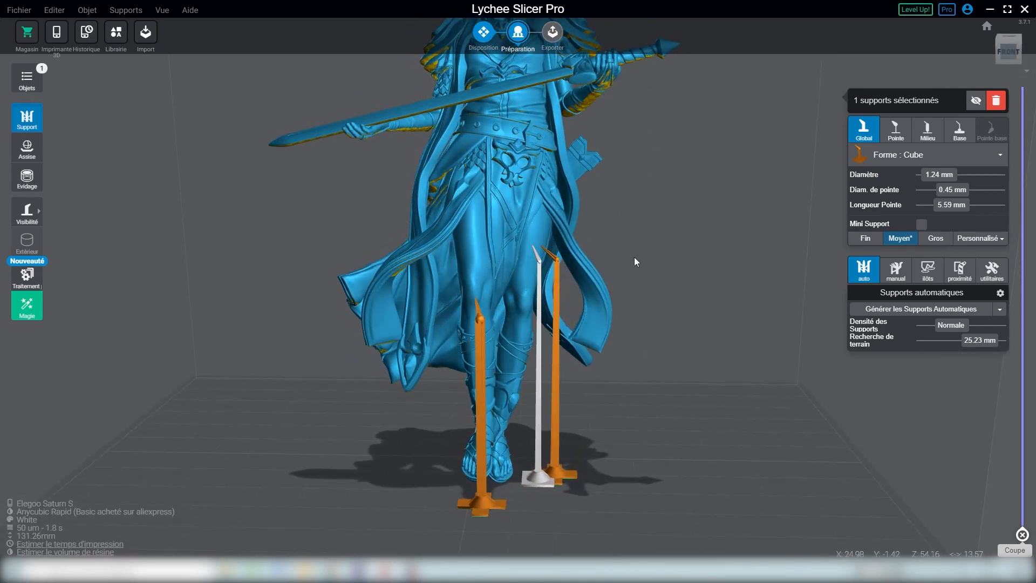
{"action": "scroll", "coordinate": [567, 261], "scroll_direction": "up", "scroll_amount": 6}
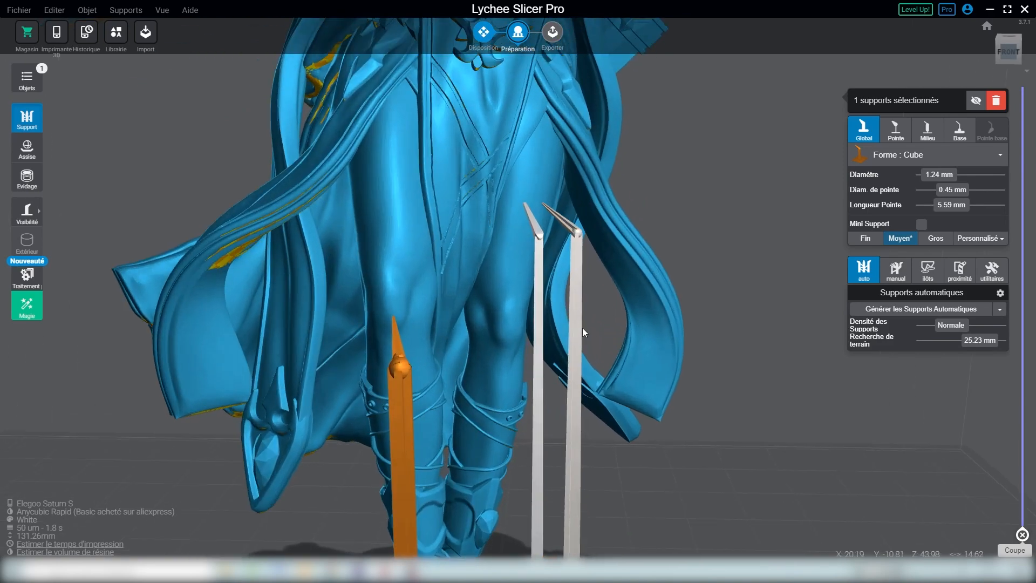
{"action": "scroll", "coordinate": [582, 328], "scroll_direction": "down", "scroll_amount": 5}
{"action": "left_click_drag", "start_coordinate": [636, 357], "coordinate": [572, 374]}
{"action": "scroll", "coordinate": [586, 380], "scroll_direction": "down", "scroll_amount": 5}
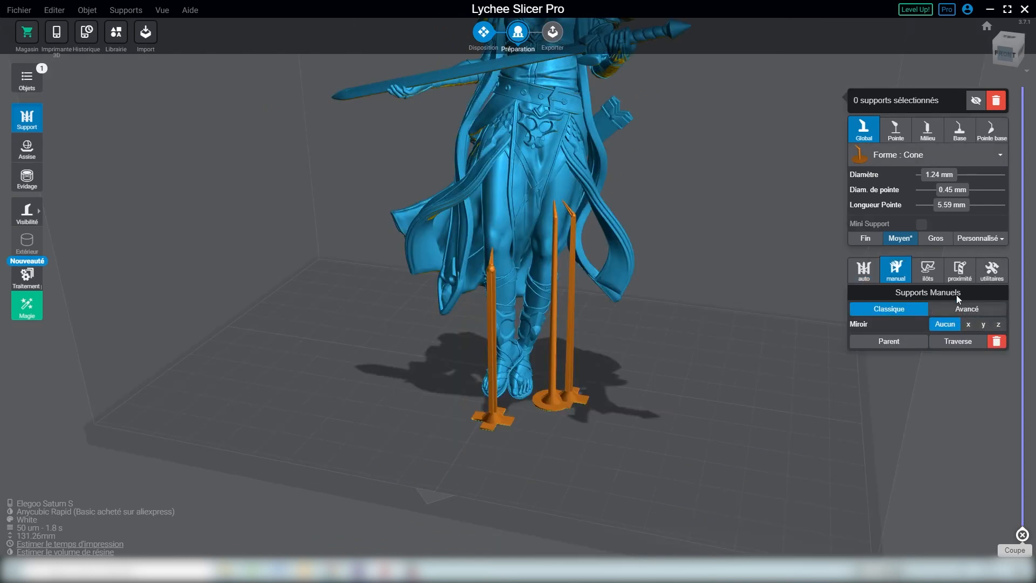
Place a manual cone support just above the figurine's knee, between the existing supports, and switch manual editing to Avancé mode.
{"action": "left_click", "coordinate": [867, 273]}
{"action": "left_click", "coordinate": [897, 269]}
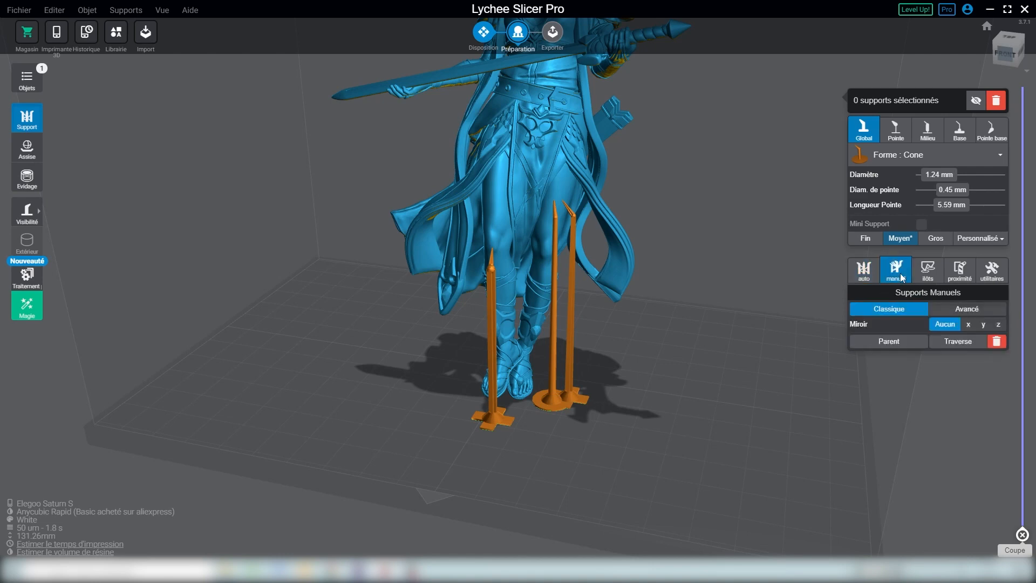
{"action": "left_click", "coordinate": [953, 314]}
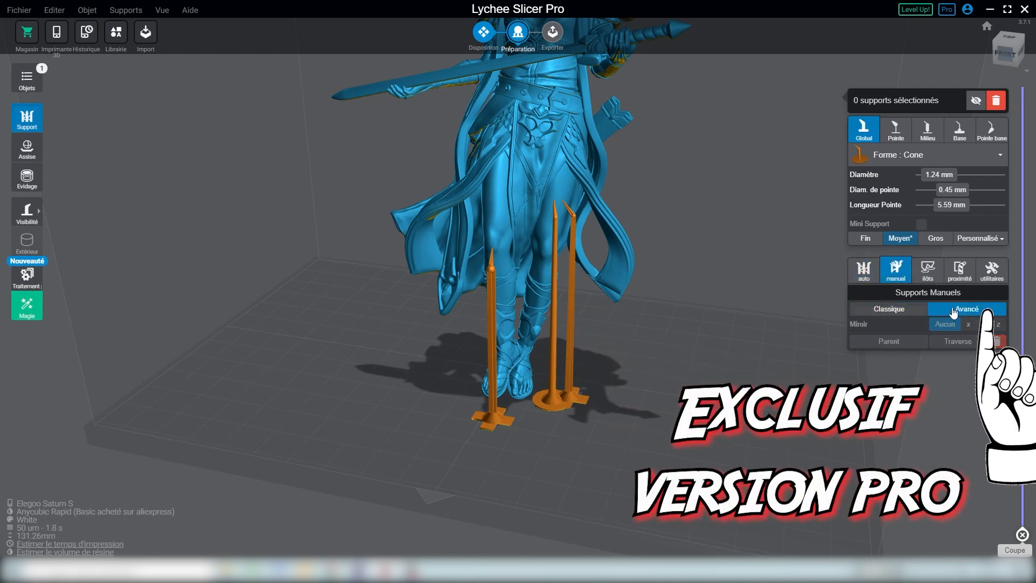
{"action": "left_click", "coordinate": [506, 231]}
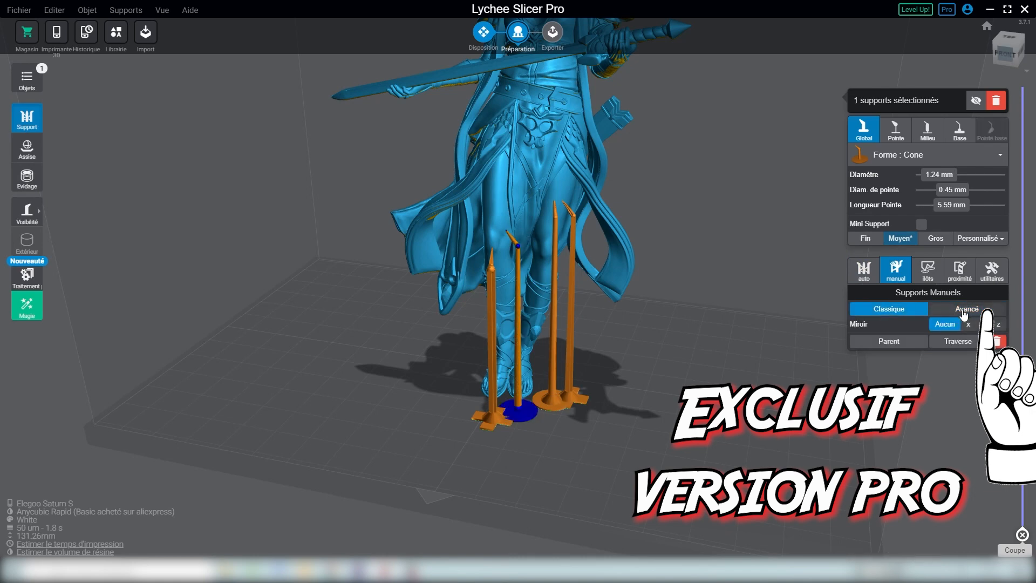
{"action": "left_click", "coordinate": [963, 312]}
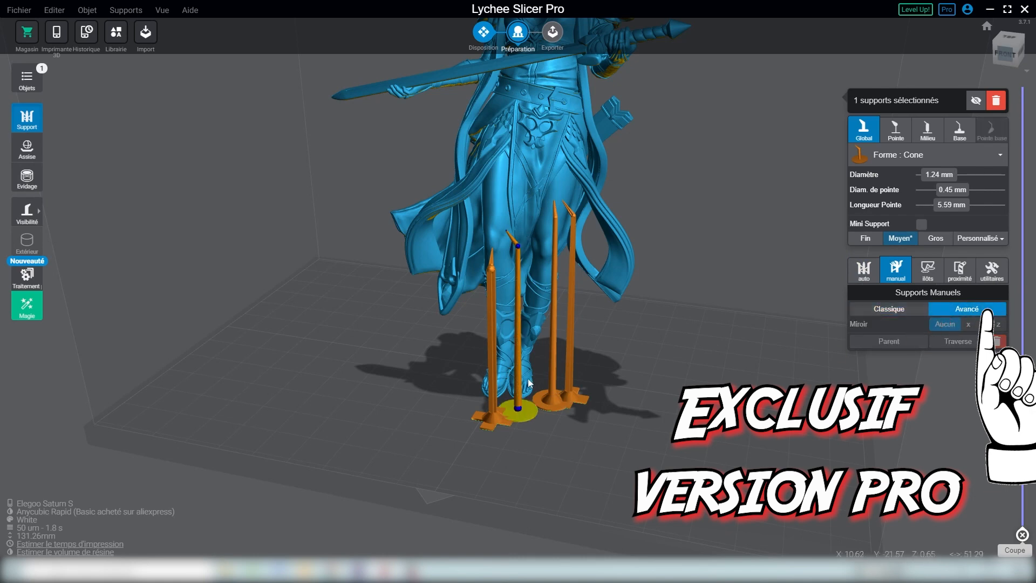
Shift the new support's upper joint along its axes until the tip is about 8.75 mm long.
{"action": "mouse_move", "coordinate": [518, 248]}
{"action": "left_mouse_down"}
{"action": "mouse_move", "coordinate": [518, 277]}
{"action": "mouse_move", "coordinate": [517, 255]}
{"action": "left_mouse_up"}
{"action": "right_click_drag", "start_coordinate": [648, 346], "coordinate": [448, 205]}
{"action": "mouse_move", "coordinate": [460, 244]}
{"action": "left_mouse_down"}
{"action": "mouse_move", "coordinate": [460, 263]}
{"action": "mouse_move", "coordinate": [462, 255]}
{"action": "mouse_move", "coordinate": [401, 243]}
{"action": "mouse_move", "coordinate": [461, 243]}
{"action": "left_mouse_up"}
{"action": "mouse_move", "coordinate": [460, 194]}
{"action": "left_mouse_down"}
{"action": "mouse_move", "coordinate": [460, 178]}
{"action": "mouse_move", "coordinate": [460, 202]}
{"action": "left_mouse_up"}
{"action": "left_click_drag", "start_coordinate": [388, 261], "coordinate": [357, 267]}
{"action": "mouse_move", "coordinate": [458, 175]}
{"action": "left_mouse_down"}
{"action": "mouse_move", "coordinate": [439, 107]}
{"action": "mouse_move", "coordinate": [466, 184]}
{"action": "left_mouse_up"}
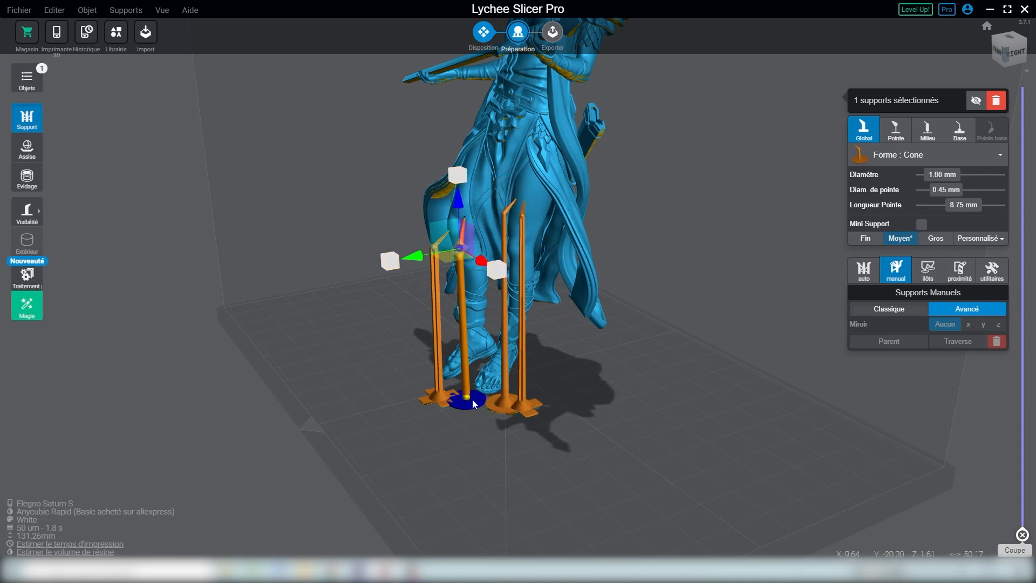
Move the new support's base across the build plate, forward from the figurine's feet.
{"action": "left_click", "coordinate": [469, 398]}
{"action": "right_click_drag", "start_coordinate": [470, 398], "coordinate": [430, 389]}
{"action": "left_click_drag", "start_coordinate": [455, 390], "coordinate": [445, 406]}
{"action": "left_click", "coordinate": [588, 389]}
{"action": "right_click_drag", "start_coordinate": [588, 387], "coordinate": [531, 384]}
Move the support's upper joint outward and upward, away from the leg, until the tip is about 20.78 mm long.
{"action": "left_click", "coordinate": [442, 262]}
{"action": "left_click", "coordinate": [441, 257]}
{"action": "left_click_drag", "start_coordinate": [441, 241], "coordinate": [412, 240]}
{"action": "right_click_drag", "start_coordinate": [357, 365], "coordinate": [597, 385]}
{"action": "left_click_drag", "start_coordinate": [544, 302], "coordinate": [577, 308]}
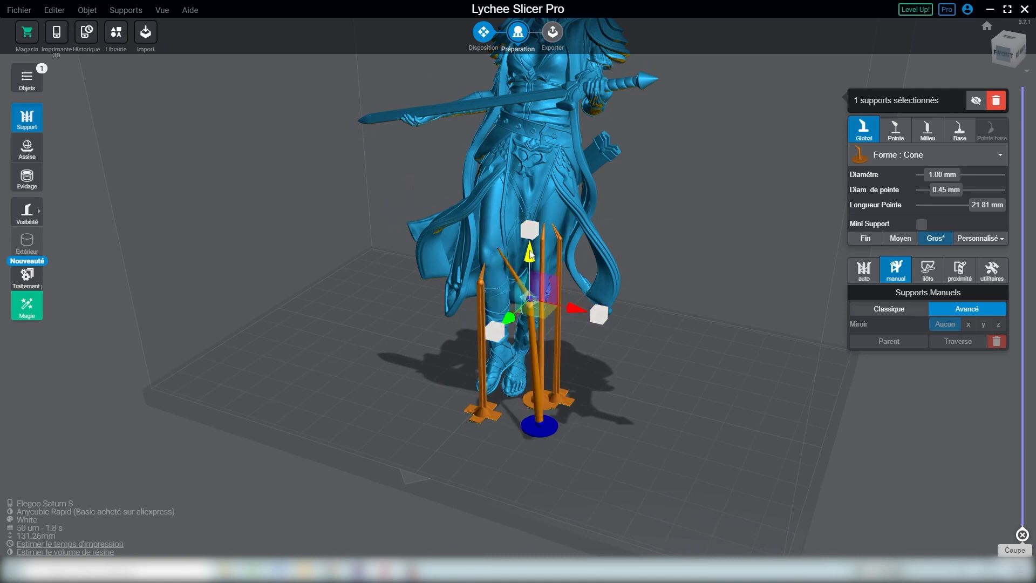
{"action": "left_click_drag", "start_coordinate": [533, 248], "coordinate": [532, 226]}
{"action": "right_click_drag", "start_coordinate": [564, 267], "coordinate": [676, 361]}
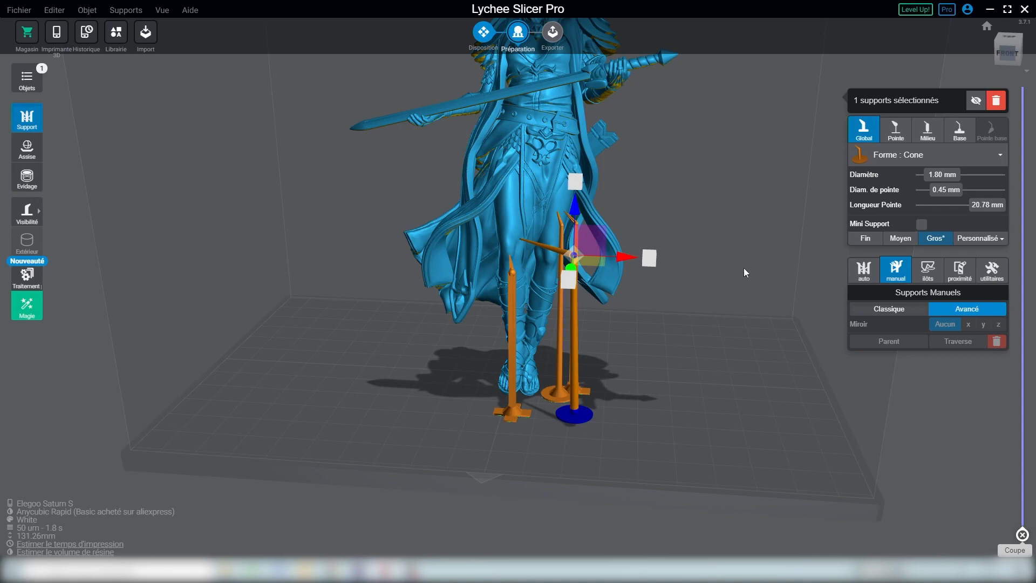
Apply the Moyen preset to the edited support from its base settings and delete that support.
{"action": "left_click", "coordinate": [961, 133]}
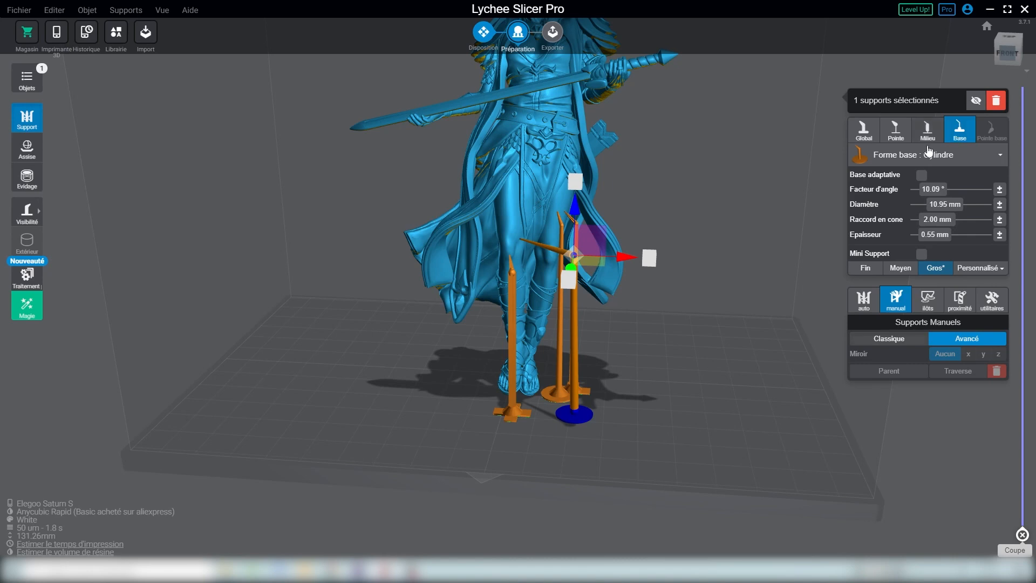
{"action": "left_click", "coordinate": [909, 270]}
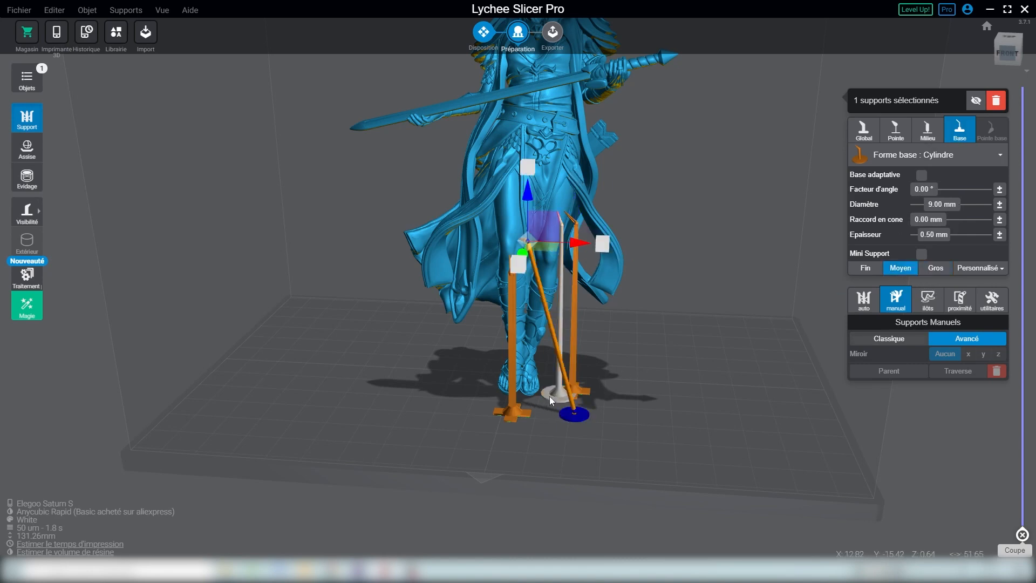
{"action": "left_click", "coordinate": [572, 403]}
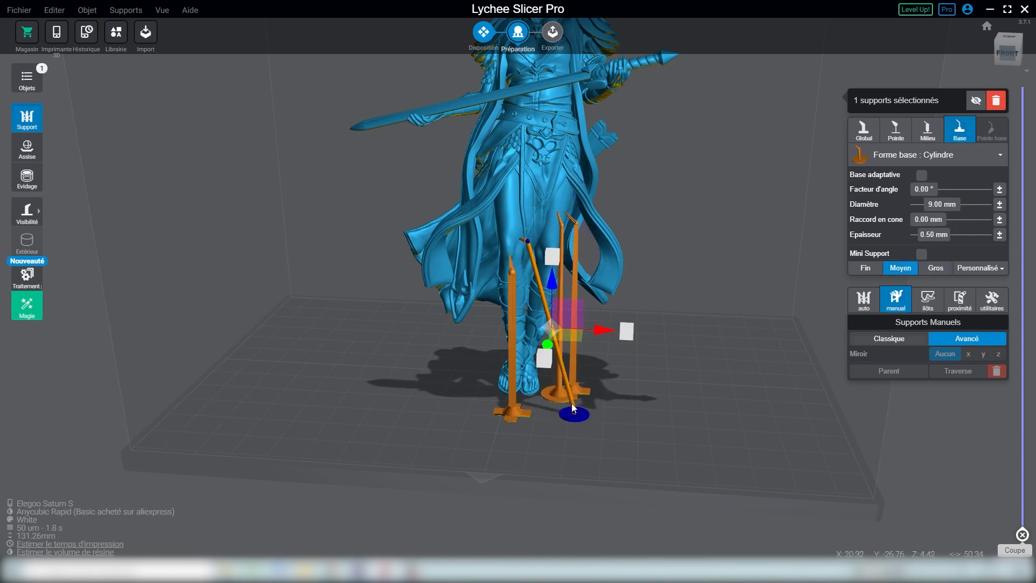
{"action": "key", "text": "Delete"}
Select the remaining cone support by its base and return manual editing to Classique mode.
{"action": "left_click", "coordinate": [558, 394]}
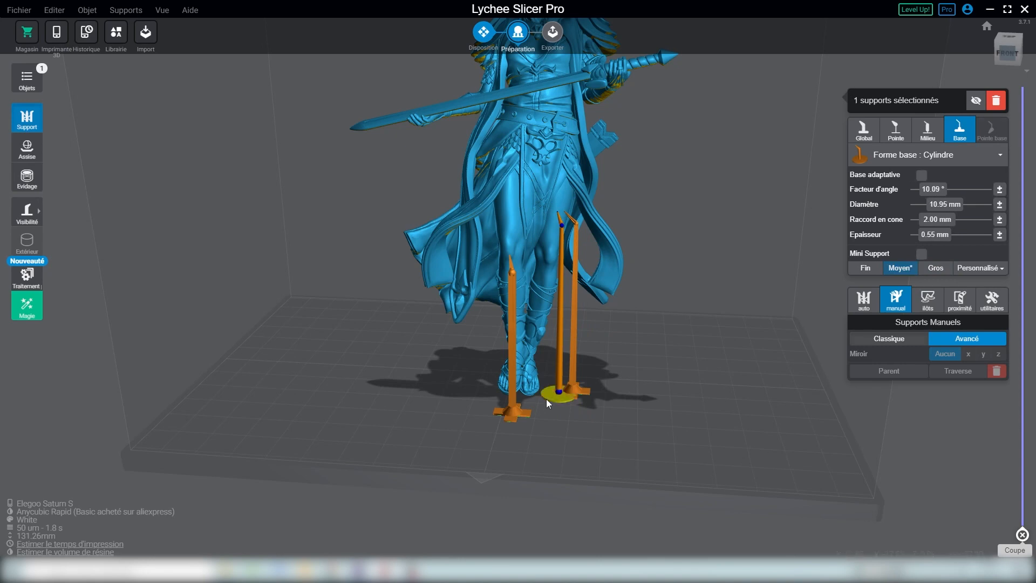
{"action": "left_click", "coordinate": [885, 339]}
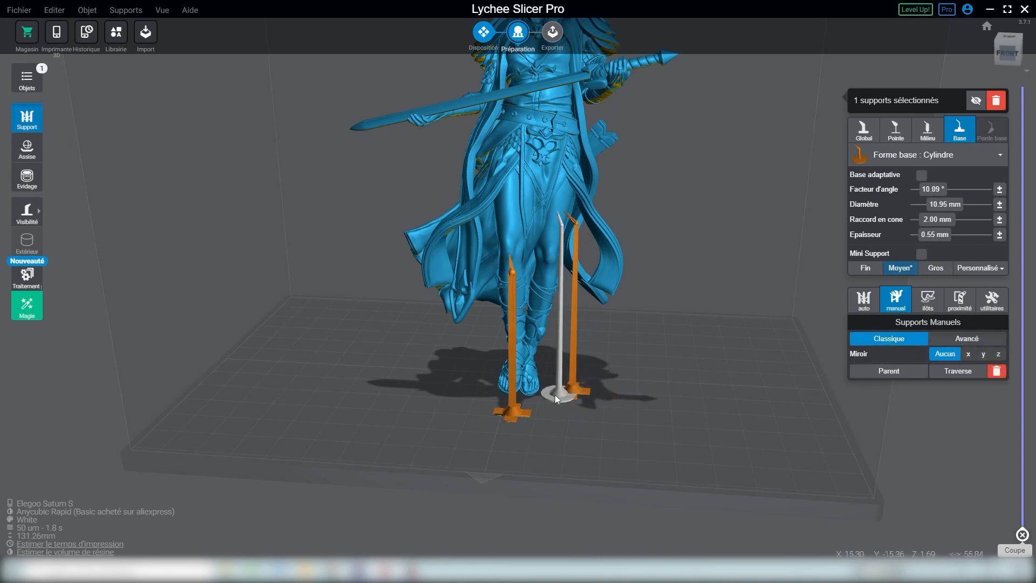
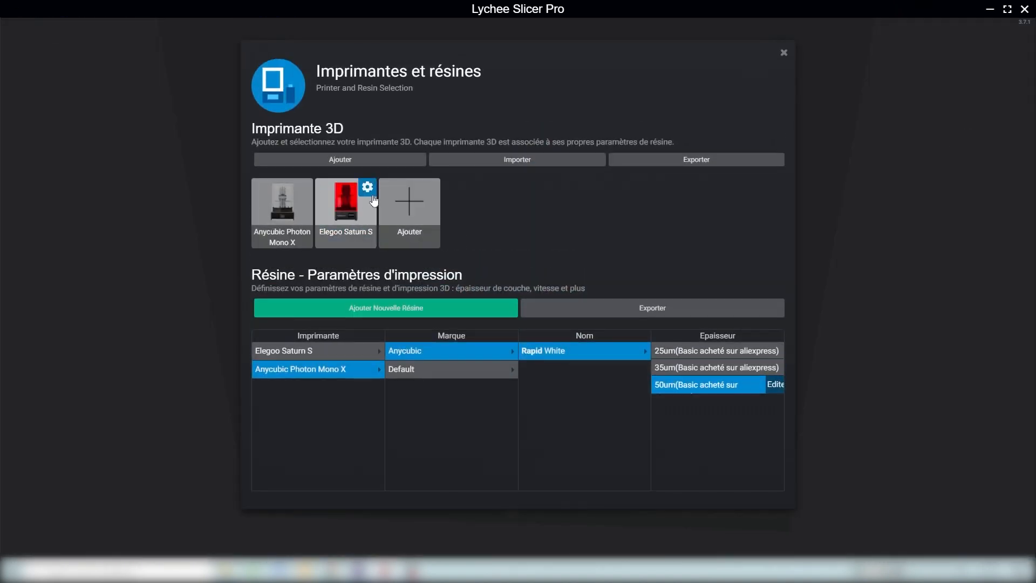
Choose the Elegoo Saturn S as the printer and leave the printer and resin selection.
{"action": "left_click", "coordinate": [360, 224]}
{"action": "left_click", "coordinate": [784, 53]}
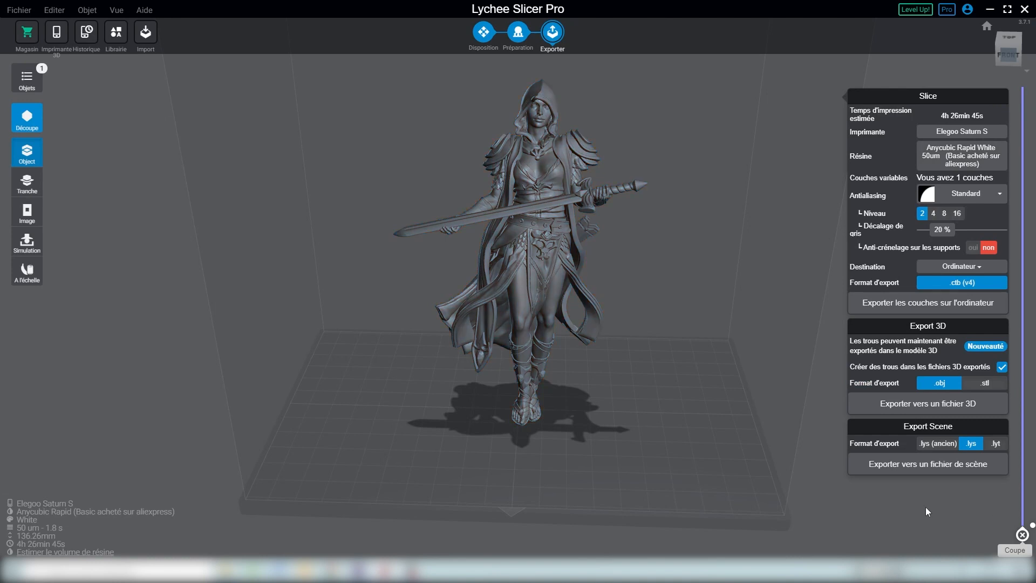
Raise the cutting plane to the figurine's hips and add a variable layer boundary at 71.01 mm.
{"action": "left_click_drag", "start_coordinate": [1025, 537], "coordinate": [983, 522]}
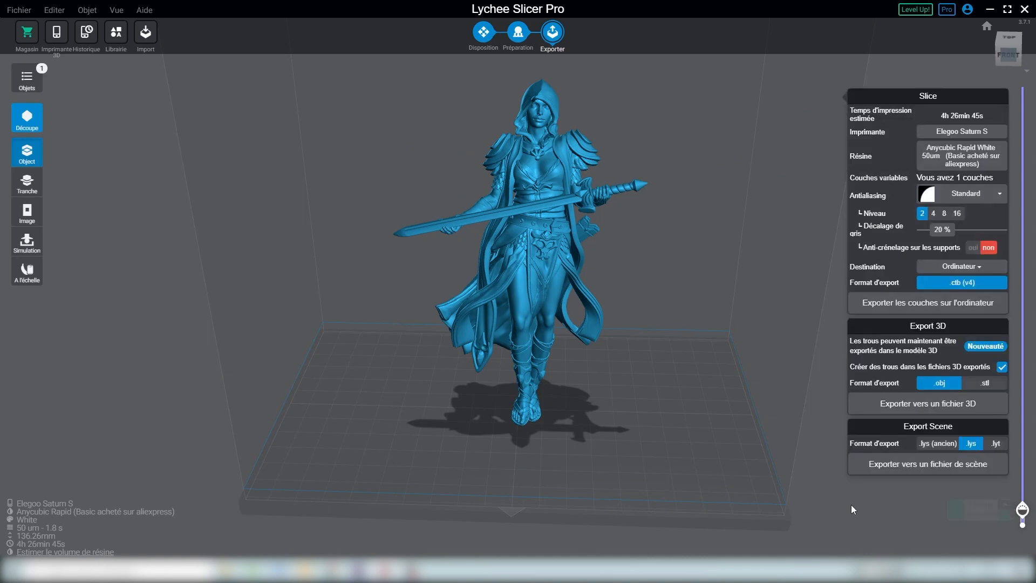
{"action": "left_click", "coordinate": [937, 162]}
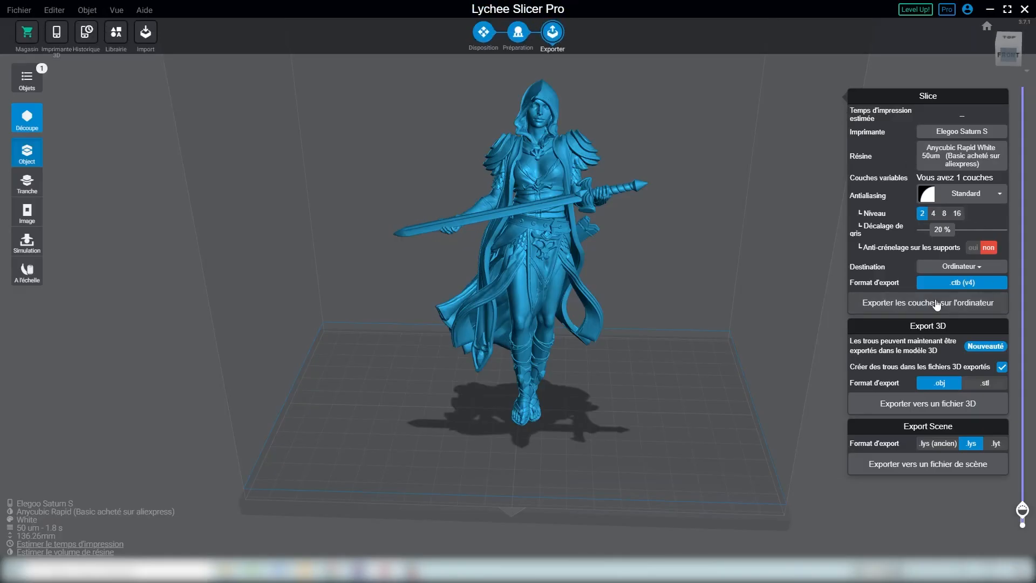
{"action": "mouse_move", "coordinate": [961, 518]}
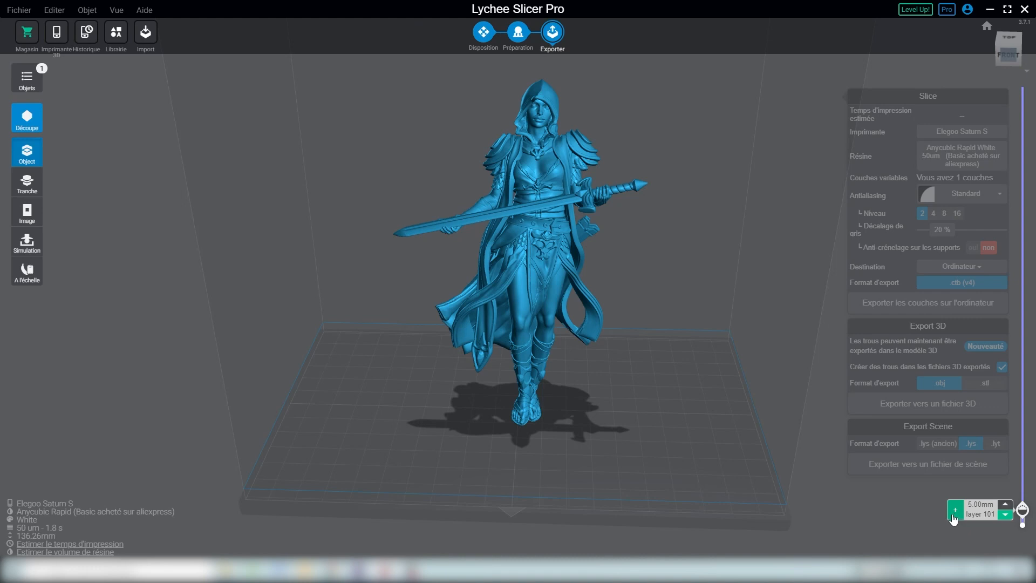
{"action": "left_click_drag", "start_coordinate": [954, 518], "coordinate": [955, 302]}
{"action": "left_click", "coordinate": [953, 298]}
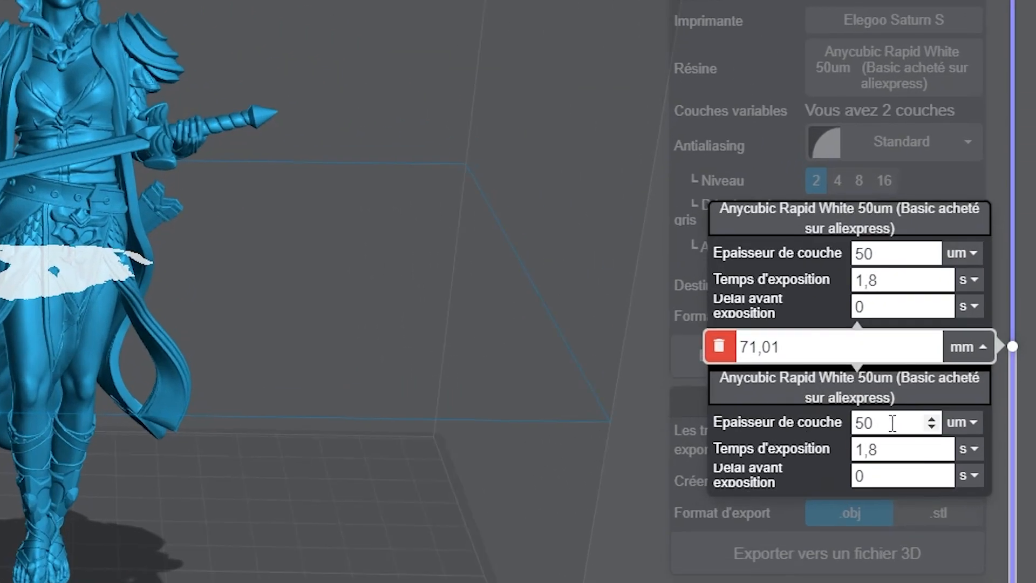
Assign the Anycubic Rapid White 35um resin profile to the section above the 71.01 mm boundary.
{"action": "left_click", "coordinate": [830, 227]}
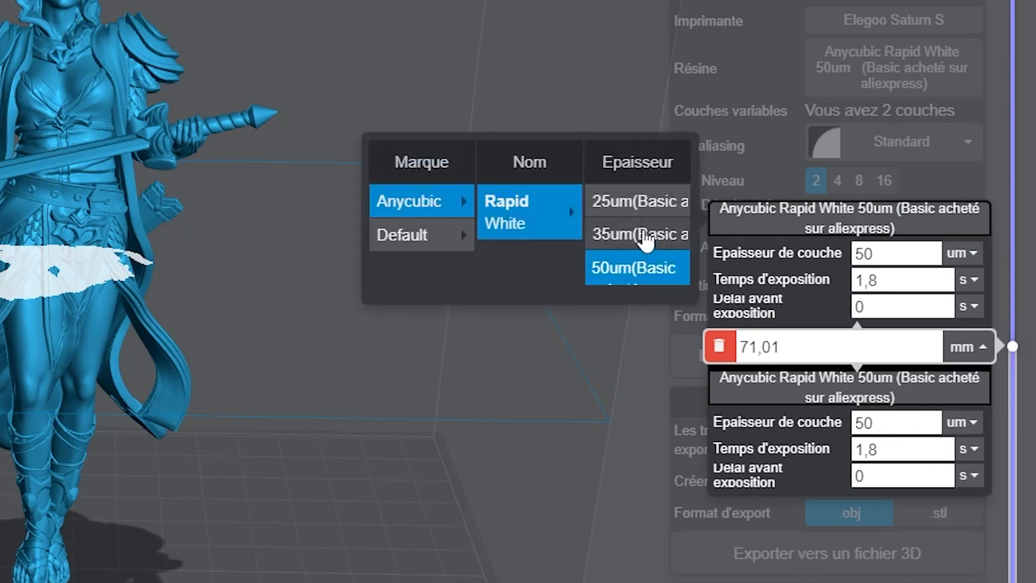
{"action": "left_click", "coordinate": [640, 235]}
{"action": "left_click", "coordinate": [631, 343]}
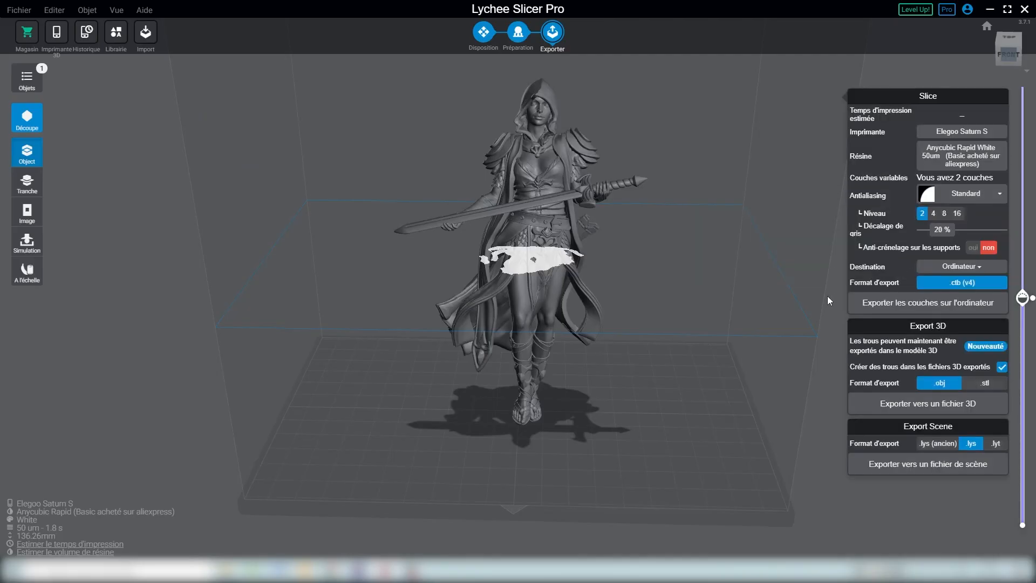
Add a second layer boundary at 111.49 mm near the shoulders and assign Anycubic Rapid White 25um to the section above it.
{"action": "mouse_move", "coordinate": [1014, 347]}
{"action": "left_click_drag", "start_coordinate": [1022, 297], "coordinate": [1010, 167]}
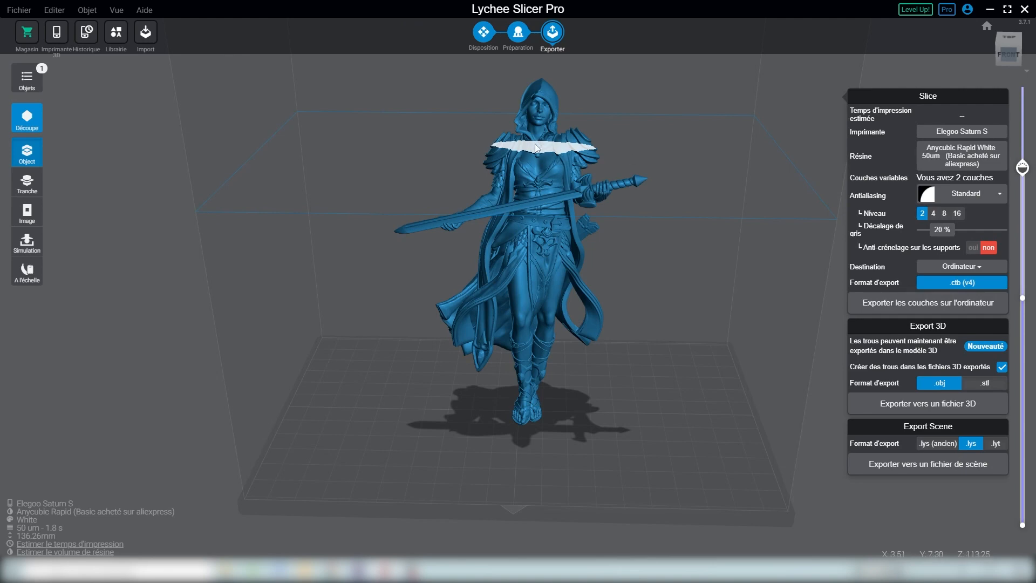
{"action": "mouse_move", "coordinate": [966, 173]}
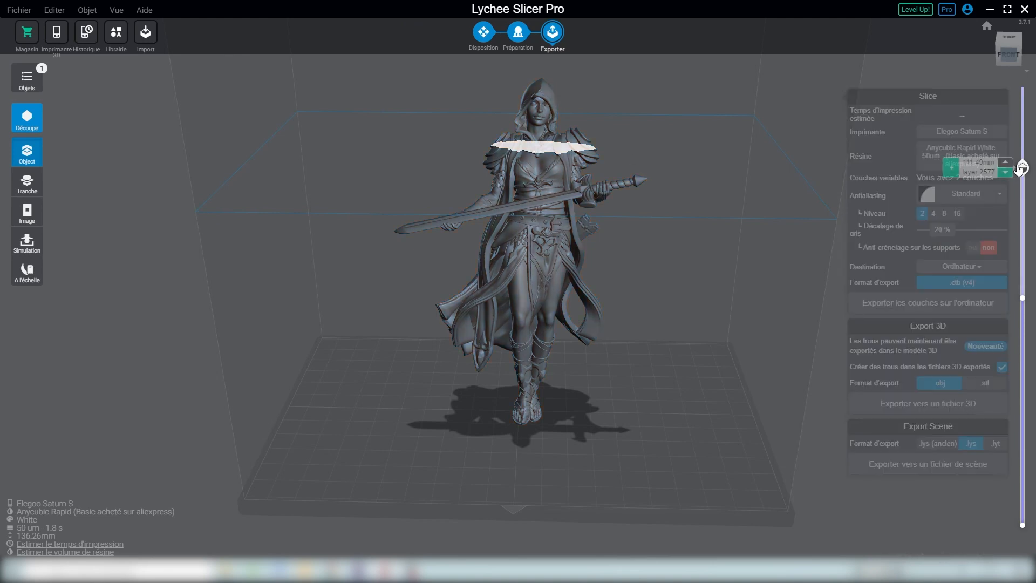
{"action": "left_click", "coordinate": [952, 167]}
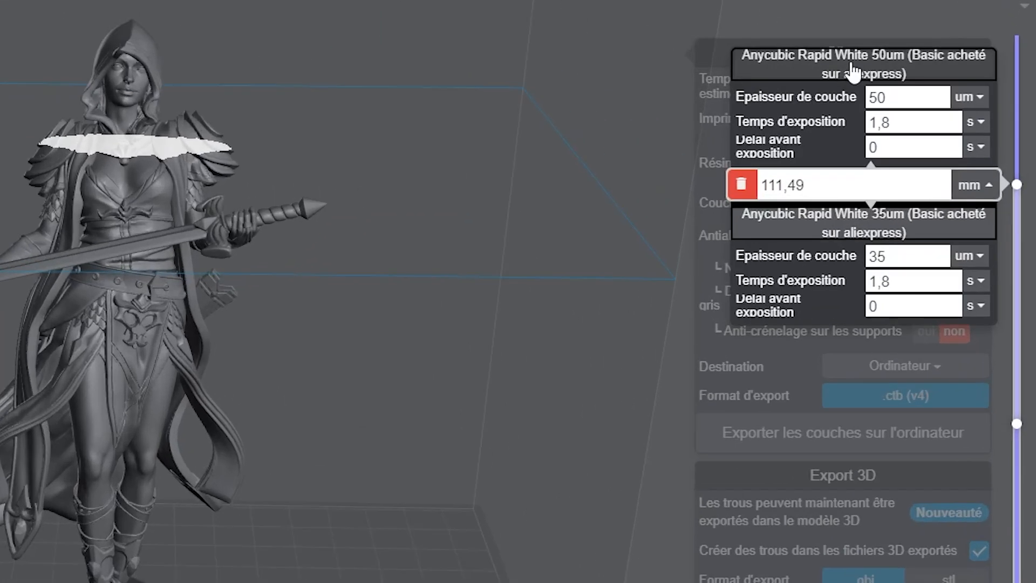
{"action": "left_click", "coordinate": [883, 85]}
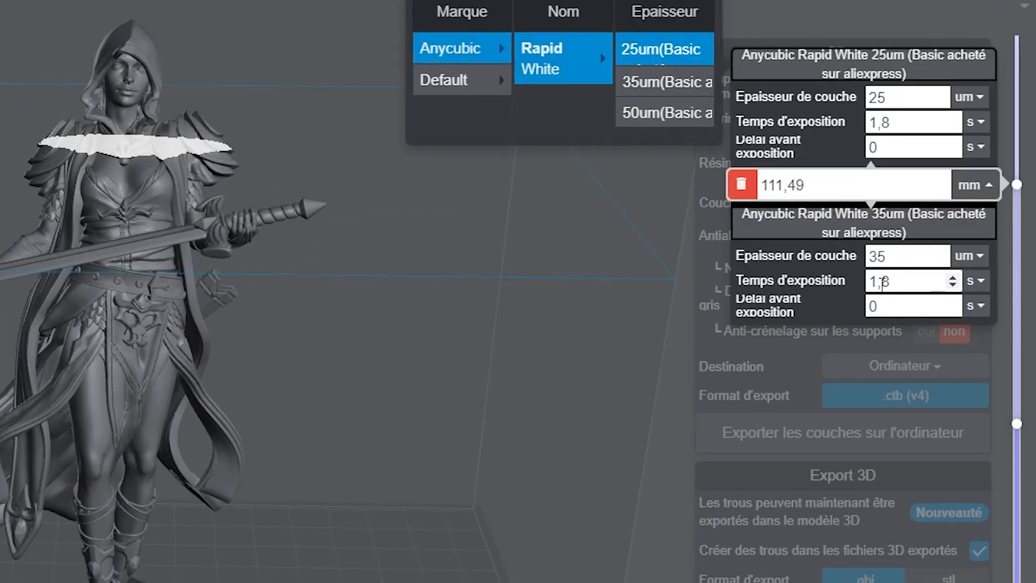
{"action": "left_click", "coordinate": [671, 267]}
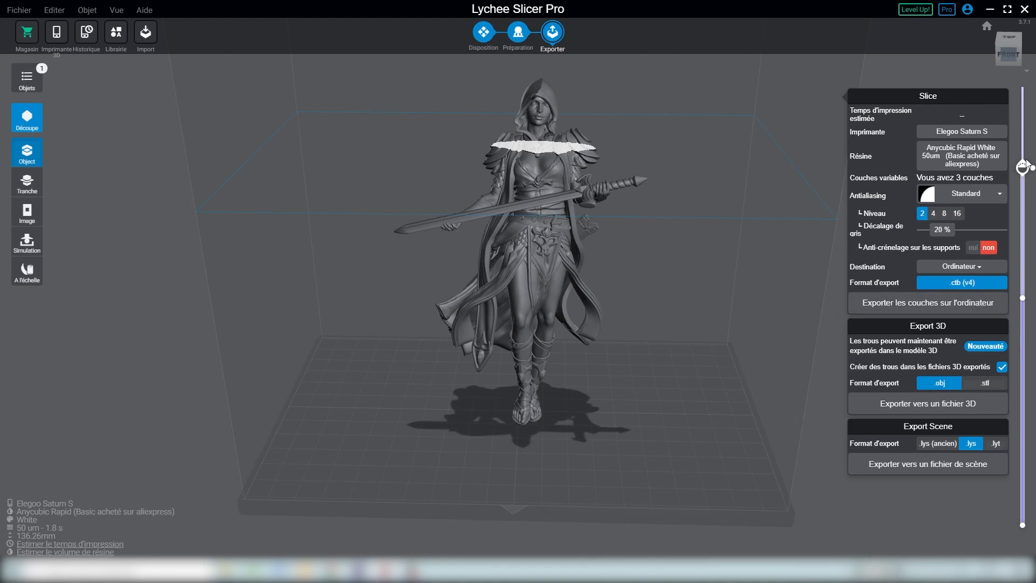
Estimate the print time with the three variable layer sections.
{"action": "mouse_move", "coordinate": [1025, 176]}
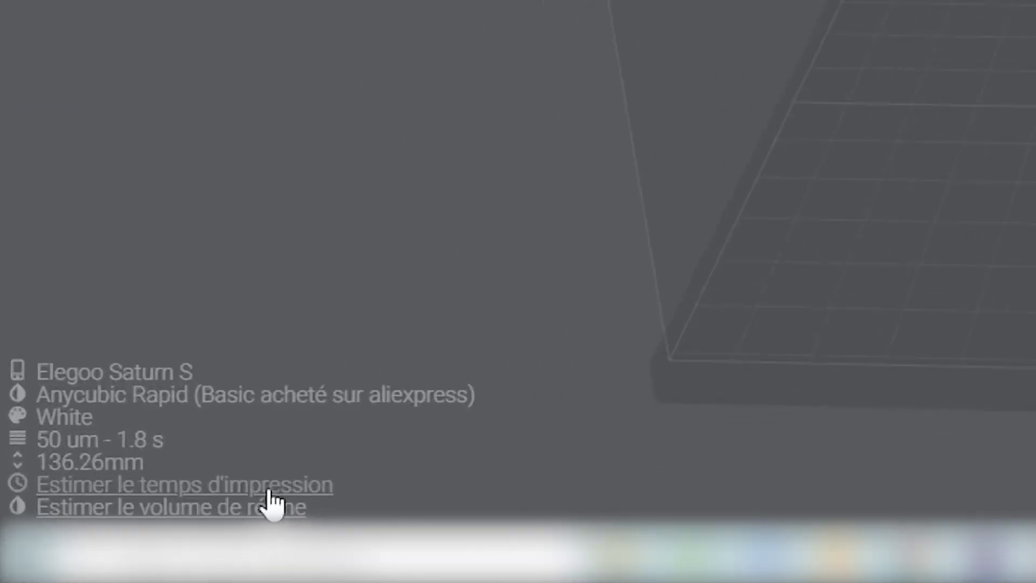
{"action": "left_click", "coordinate": [99, 544]}
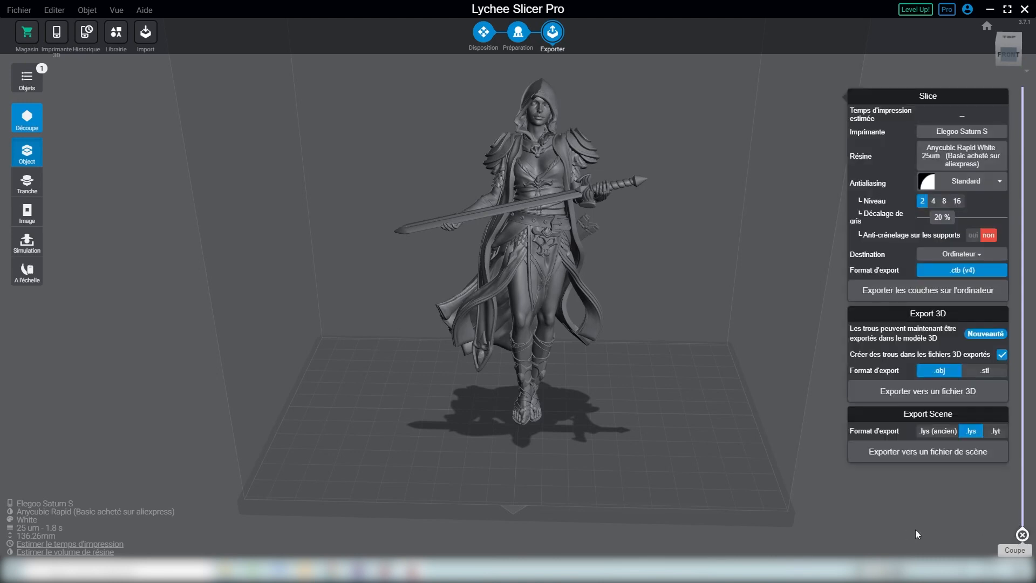
Estimate the print time for the whole figurine with the 25um resin profile.
{"action": "mouse_move", "coordinate": [1023, 535]}
{"action": "left_mouse_down"}
{"action": "mouse_move", "coordinate": [1023, 92]}
{"action": "mouse_move", "coordinate": [1023, 537]}
{"action": "left_mouse_up"}
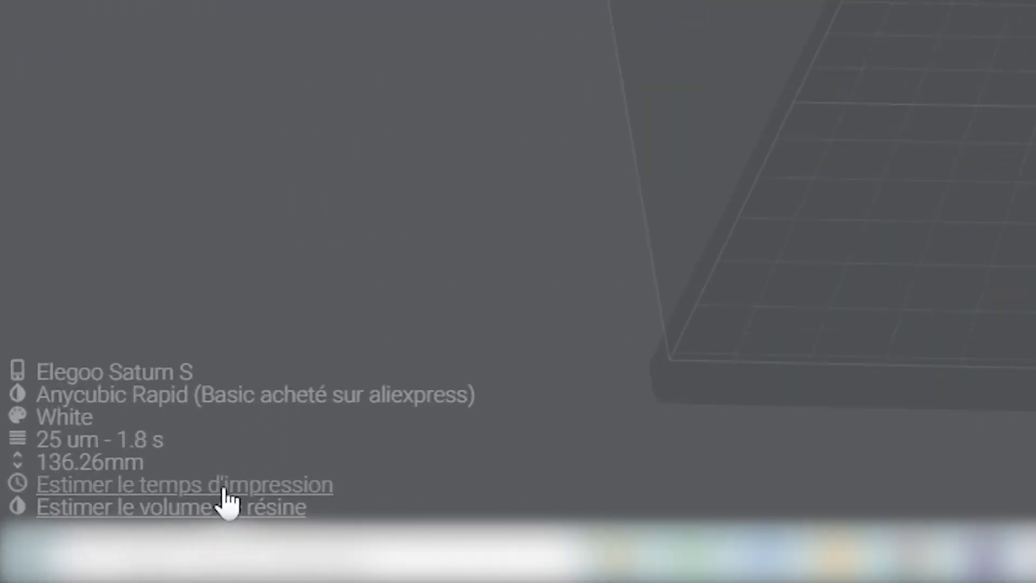
{"action": "left_click", "coordinate": [224, 489]}
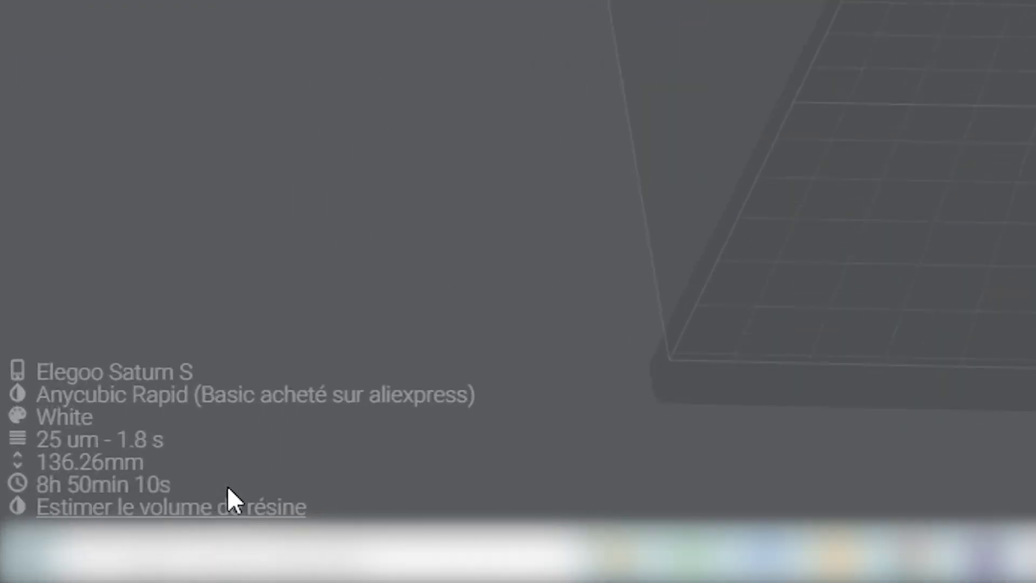